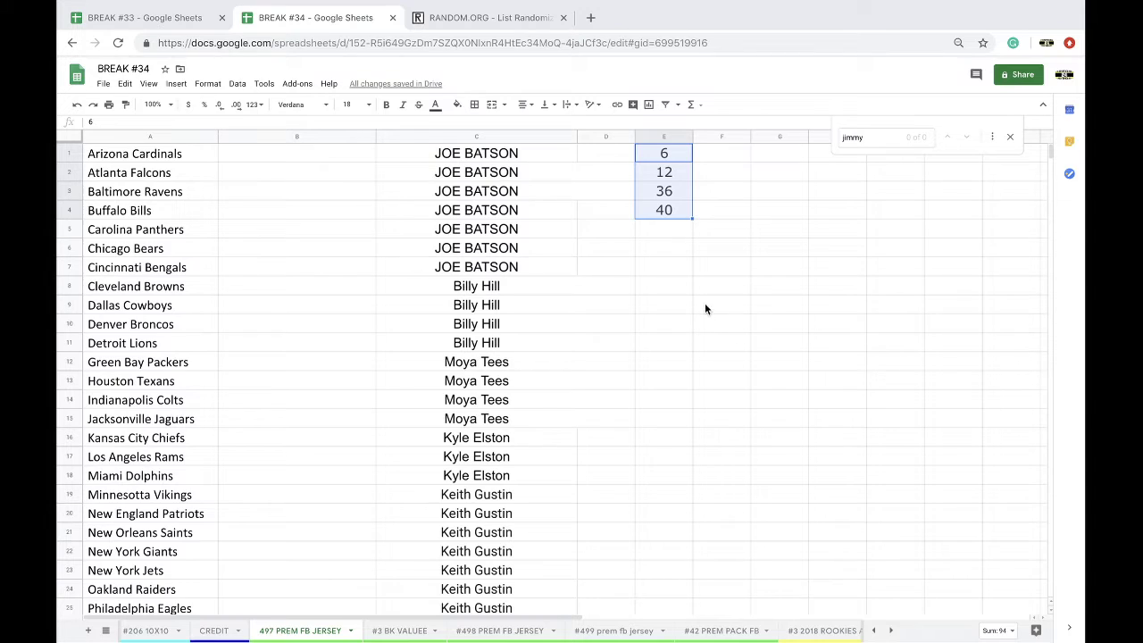
- Copy the numbers 6, 12, 36 and 40 from column E and paste them into a fresh RANDOM.ORG List Randomizer form
key(ctrl+c)
click(510, 30)
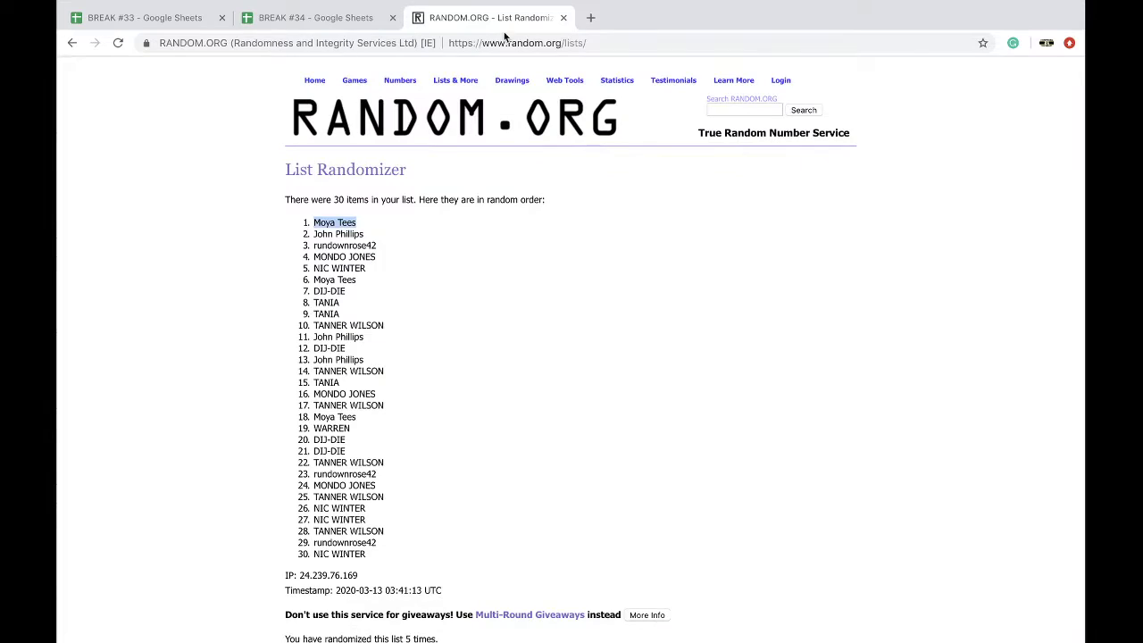
click(503, 42)
key(Return)
click(405, 332)
key(ctrl+v)
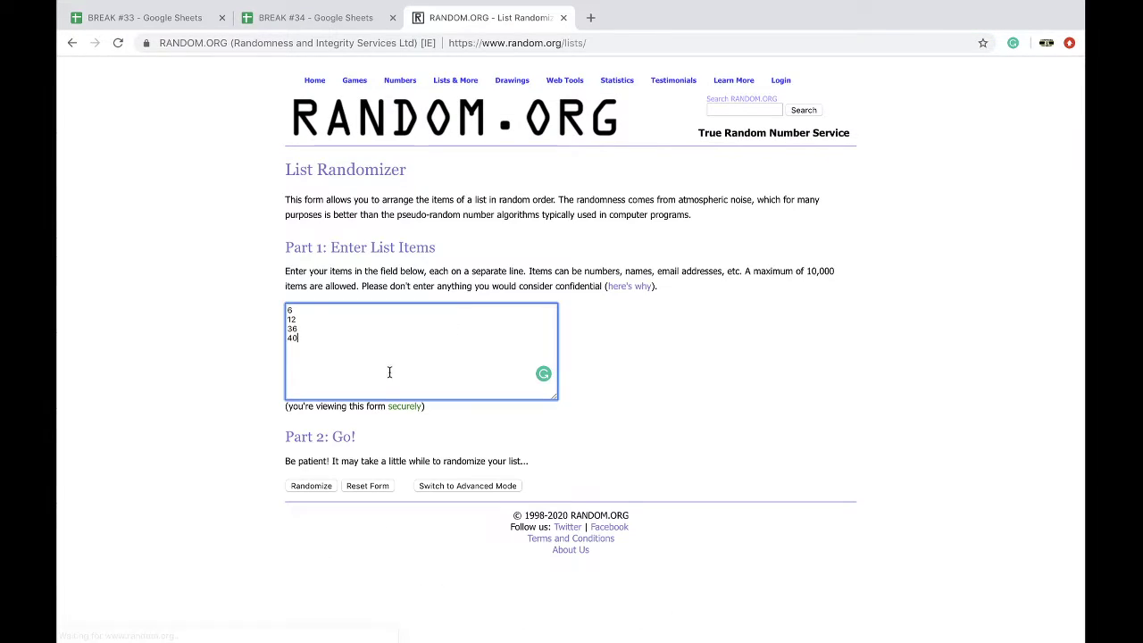
- Randomize the four-number list five times
click(324, 485)
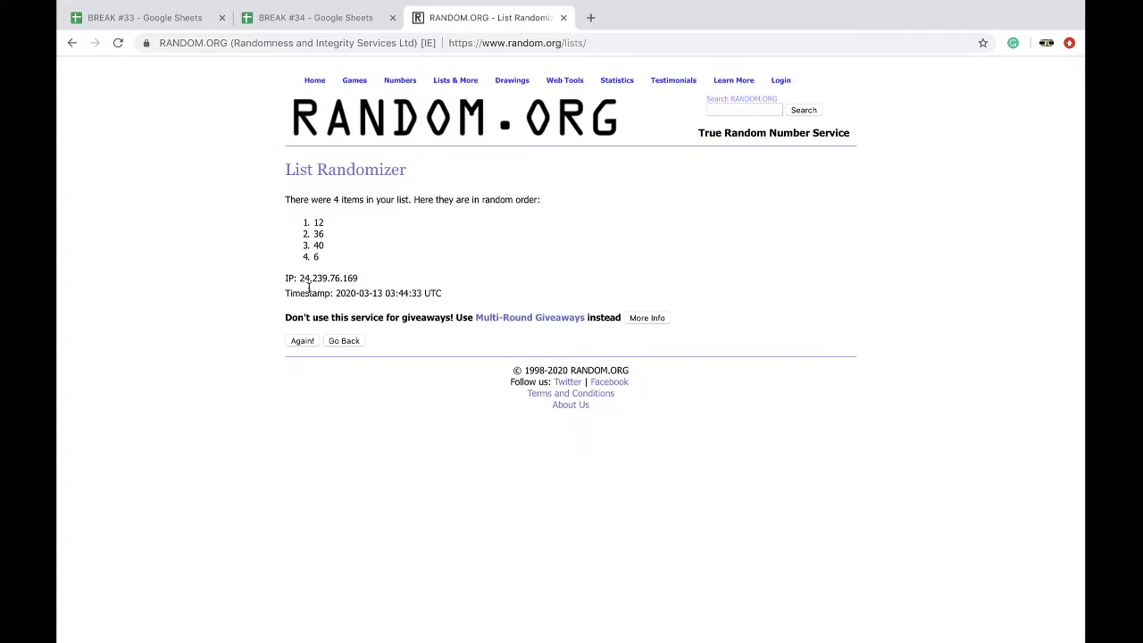
click(302, 340)
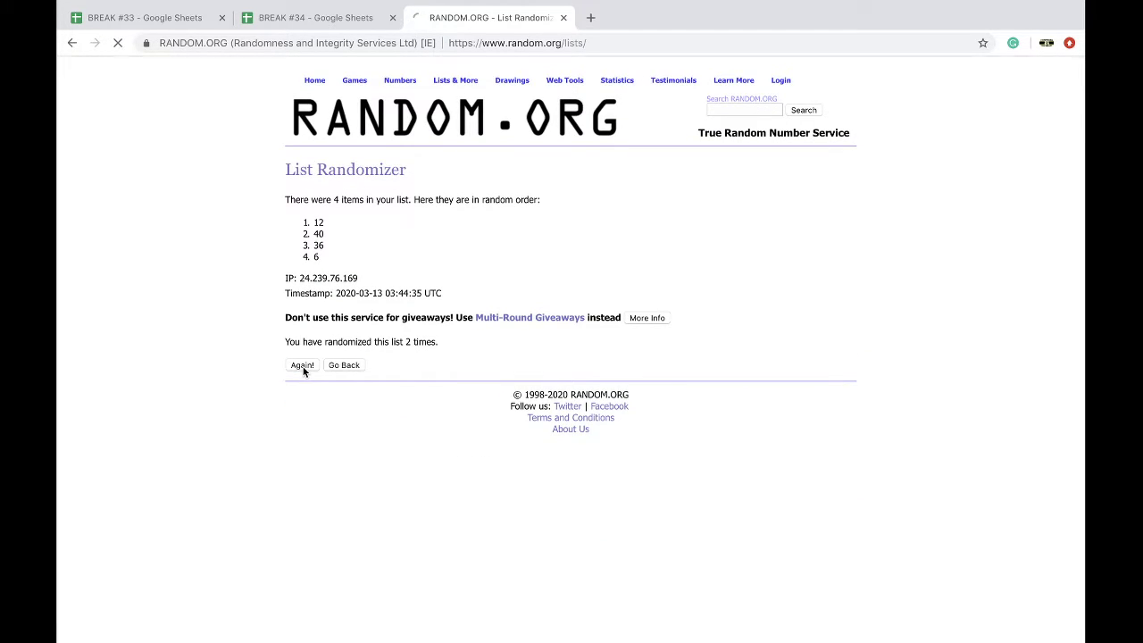
click(303, 368)
click(303, 367)
click(303, 367)
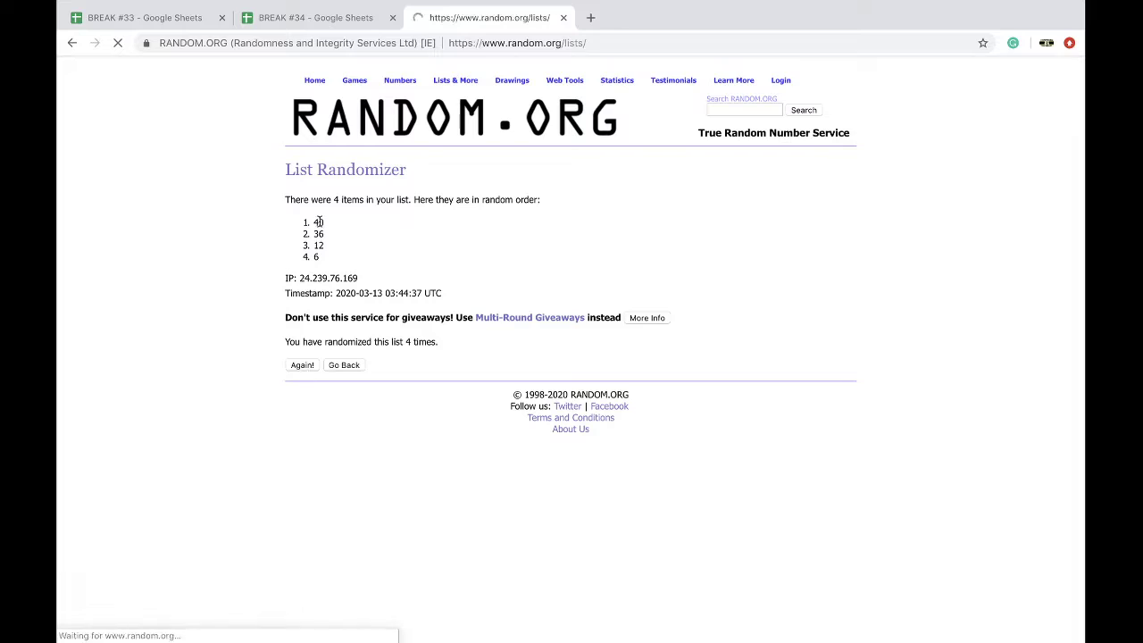
- In the BREAK #34 spreadsheet's #499 prem fb jersey sheet, move 12, 36 and 40 up to start at E1, overwriting the 6
click(344, 20)
click(663, 176)
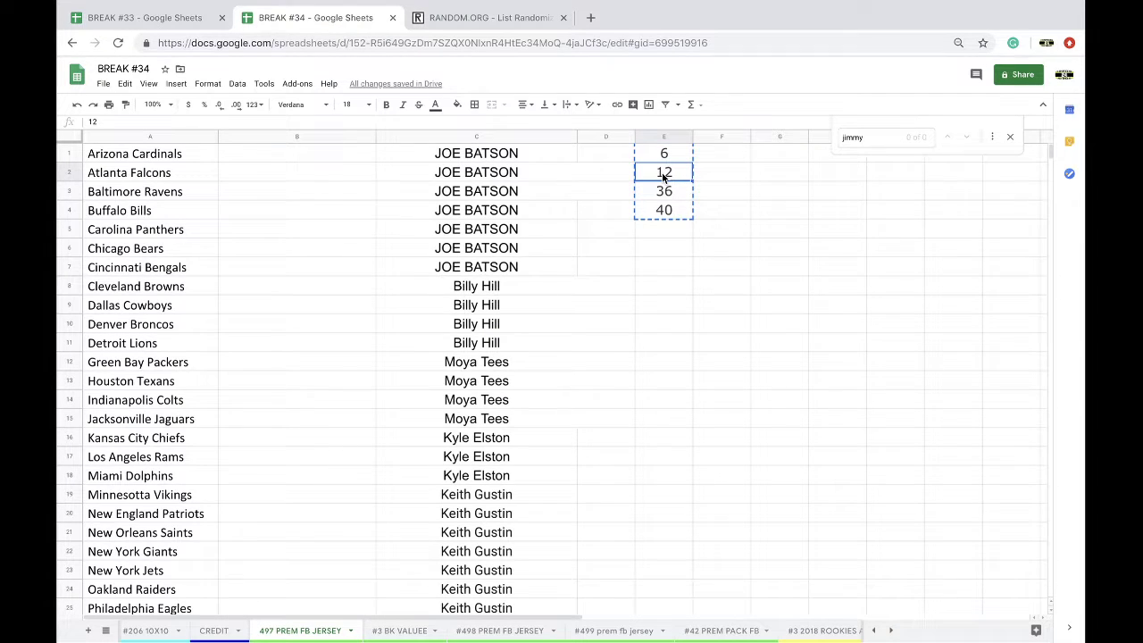
drag(663, 176, 662, 209)
click(613, 631)
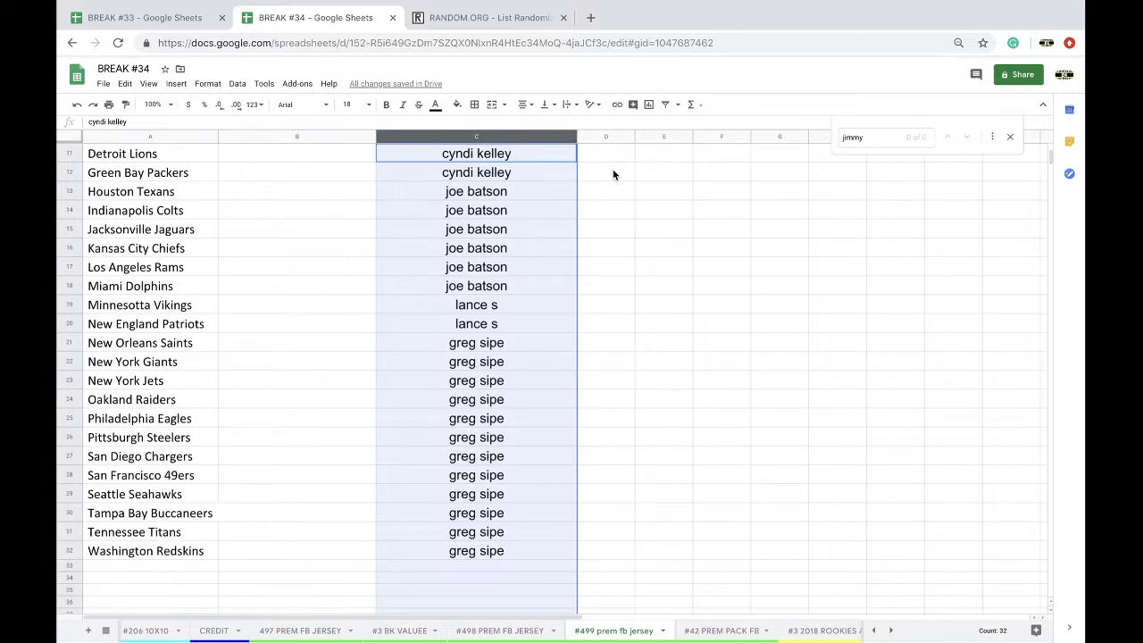
scroll(620, 184, up, 5)
drag(664, 176, 663, 209)
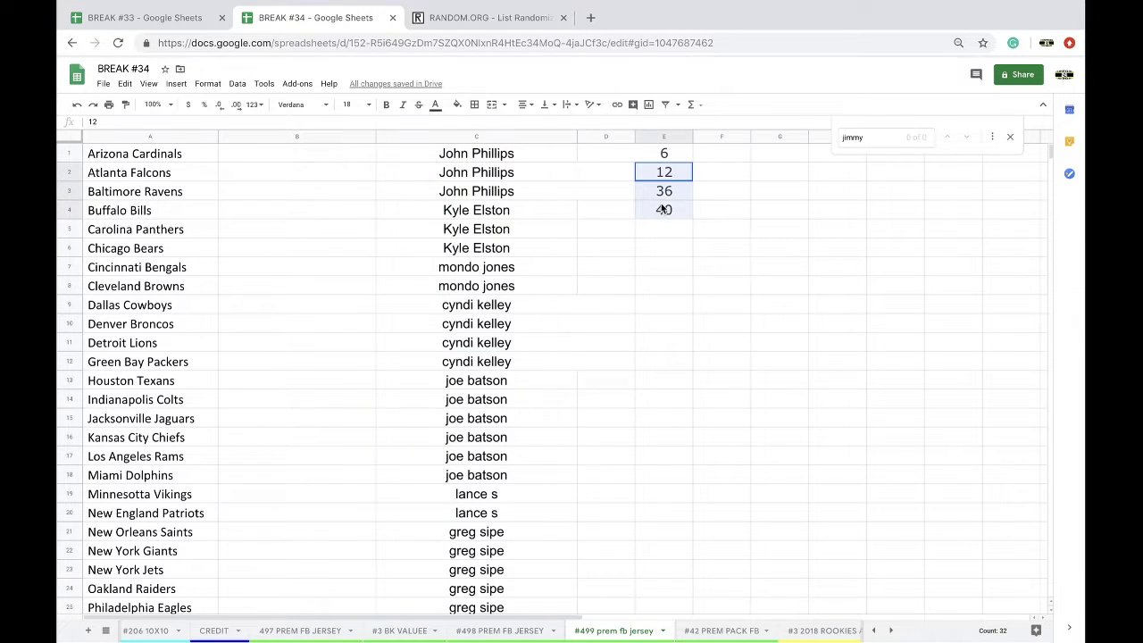
key(ctrl+x)
click(649, 157)
key(ctrl+v)
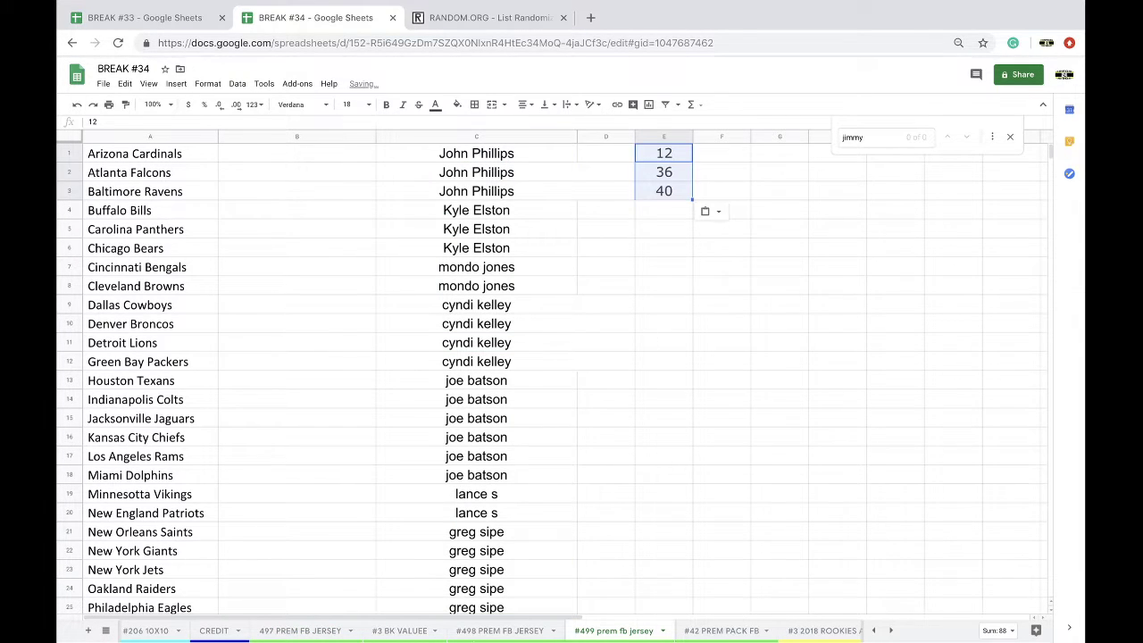
- On the 497 PREM FB JERSEY sheet, fill cell E1 containing 6 with yellow
click(330, 631)
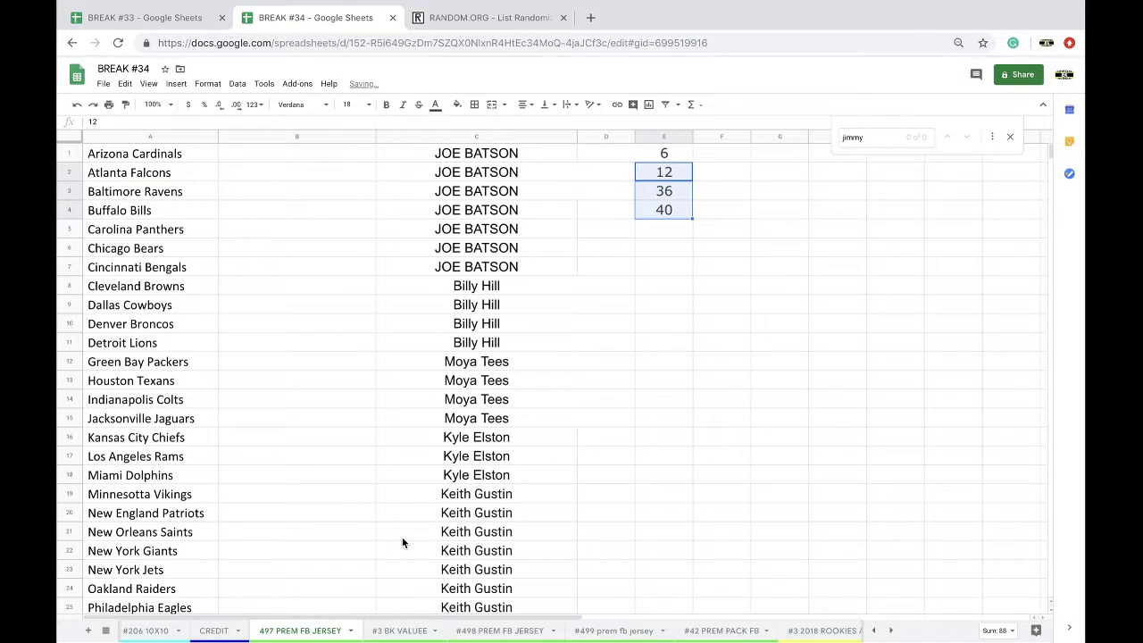
shift+click(647, 160)
key(ctrl+c)
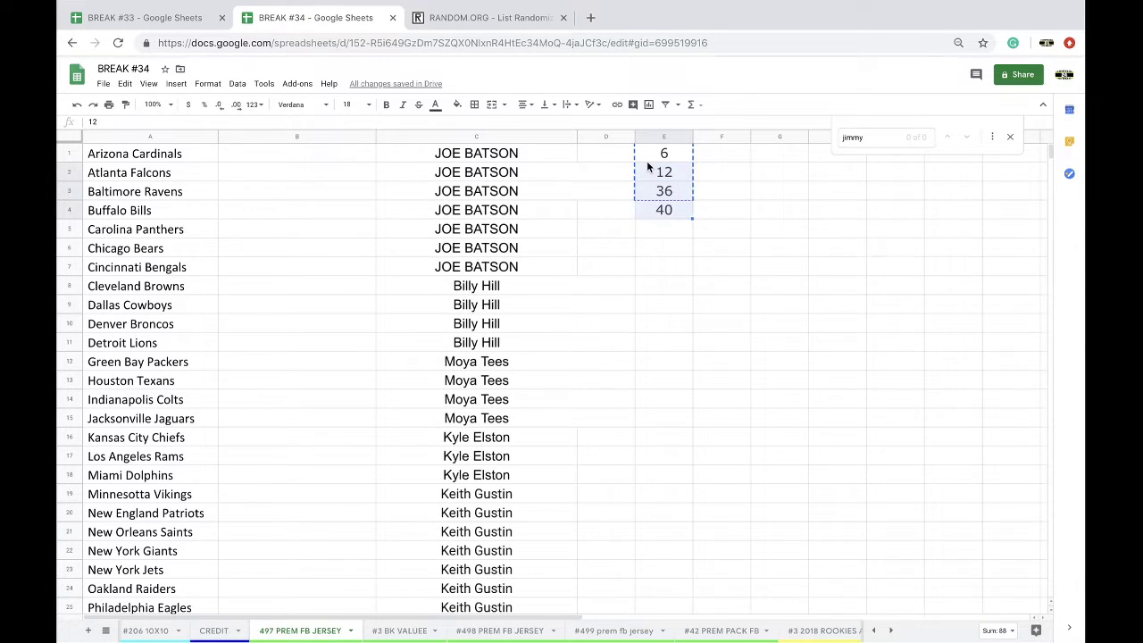
key(ctrl+z)
key(ctrl+v)
click(664, 159)
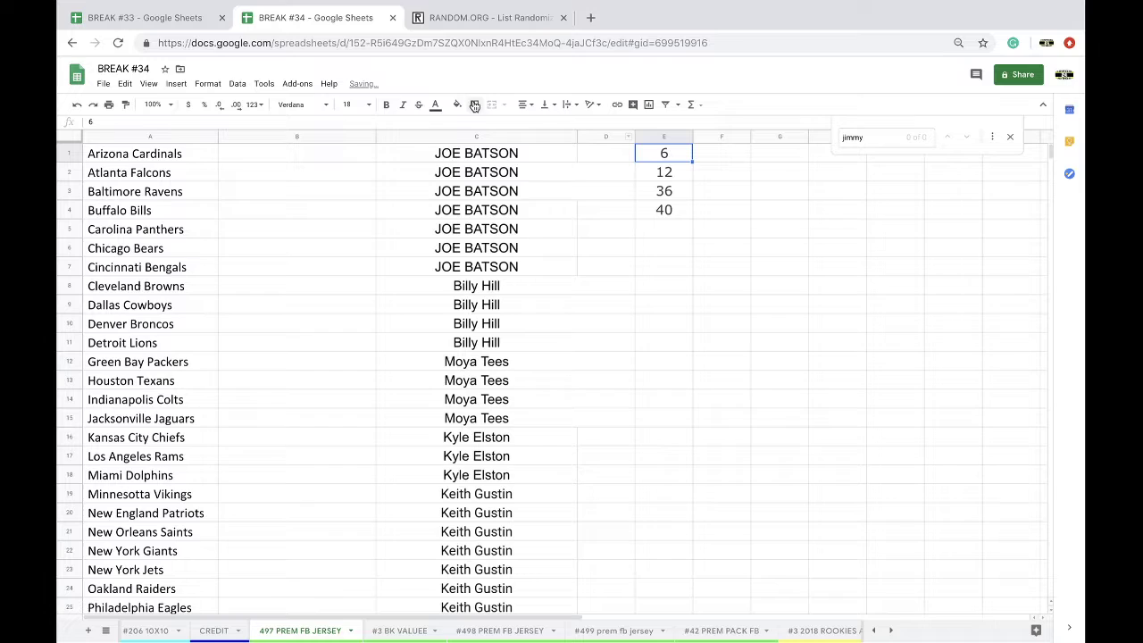
click(456, 104)
click(502, 156)
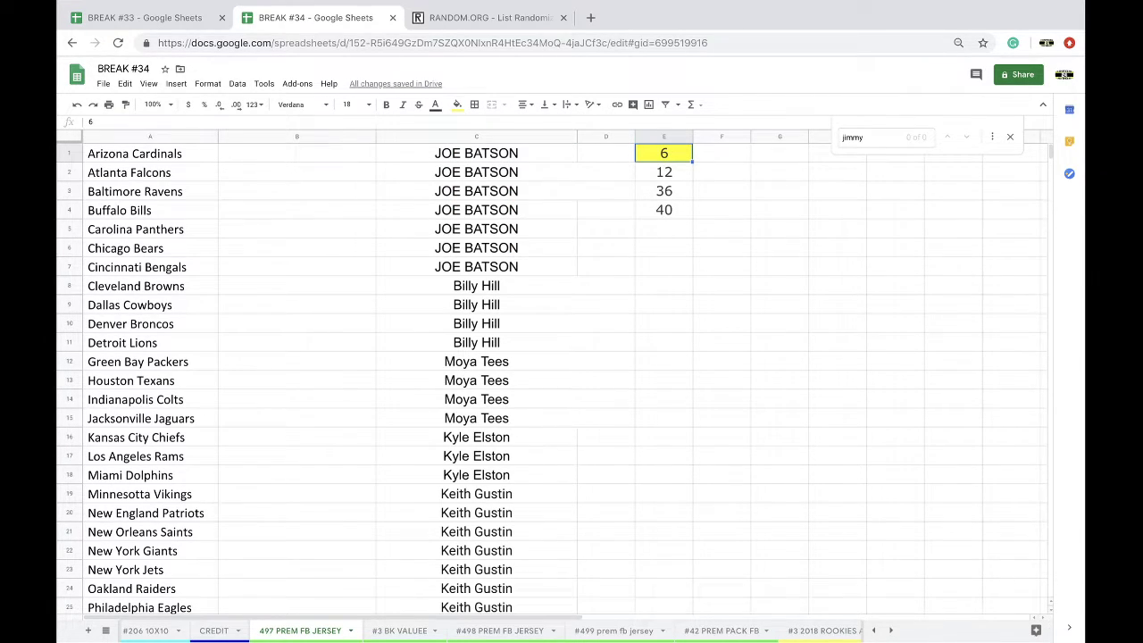
- On the #3 2018 ROOKIES sheet, reset the fill colour of the highlighted AFC WEST participant cell
click(784, 632)
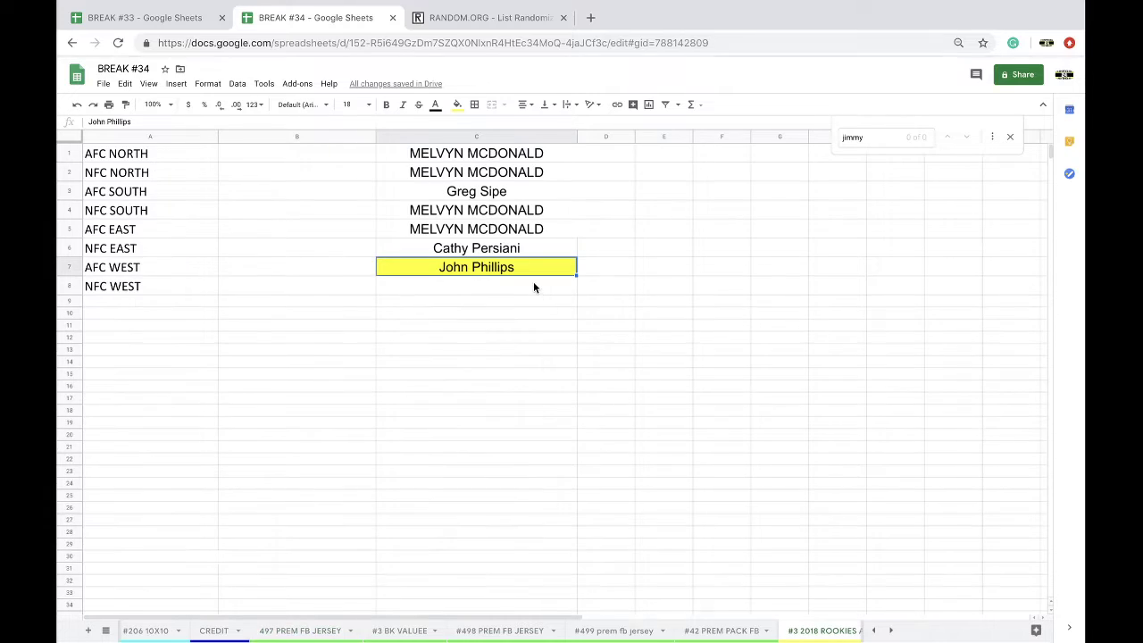
click(456, 105)
click(461, 127)
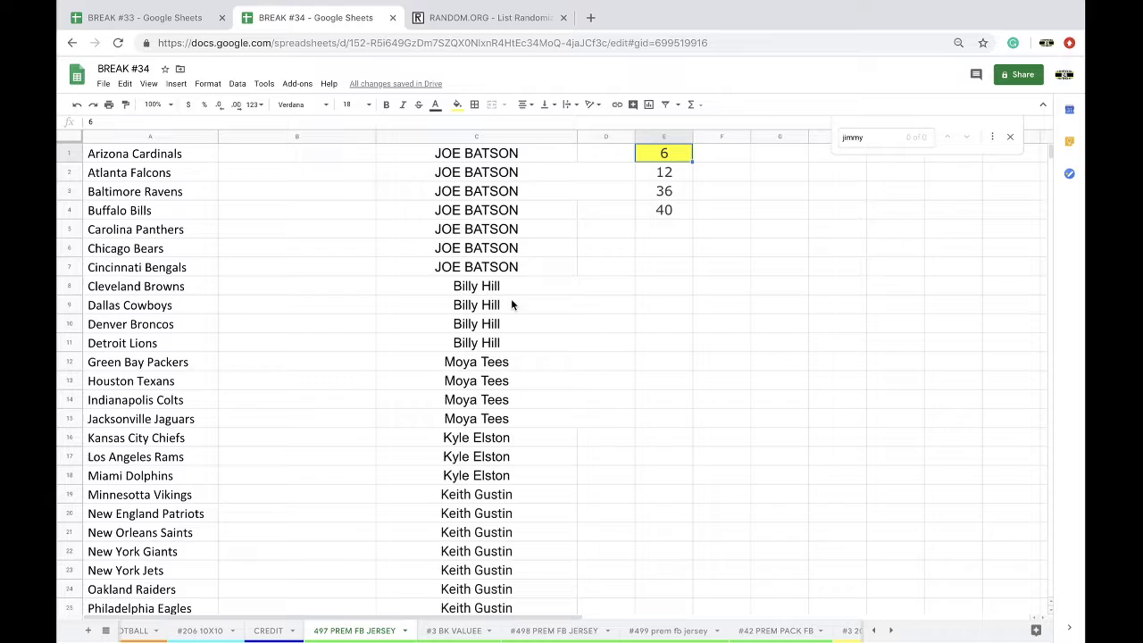
- Review the participant names on the 497 PREM FB JERSEY sheet and copy all of column C
scroll(496, 281, down, 5)
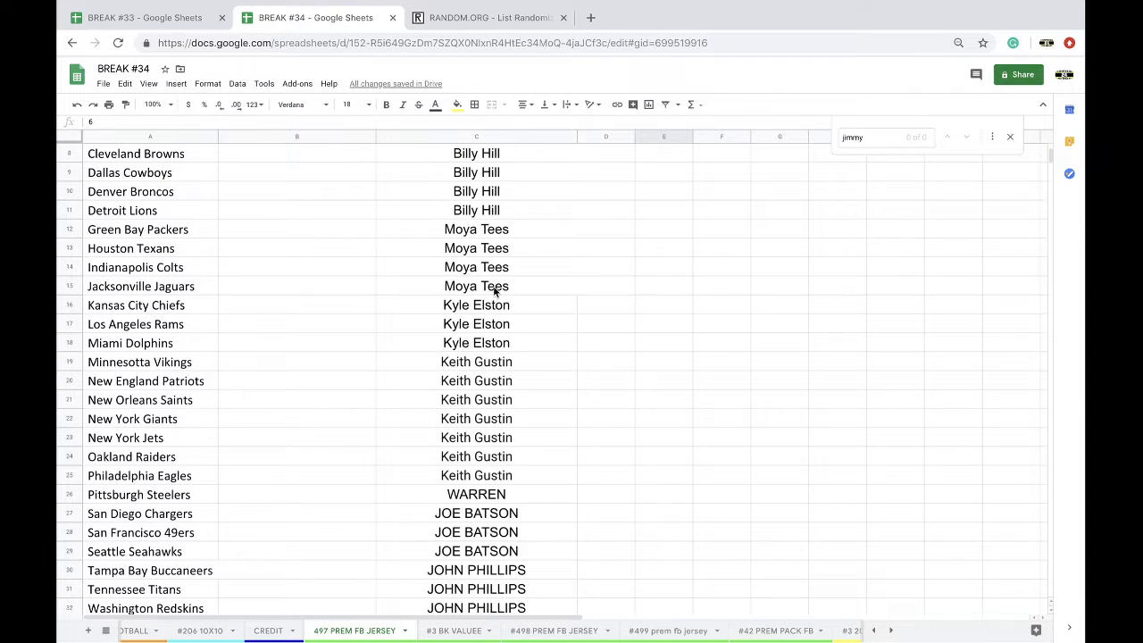
scroll(493, 291, down, 1)
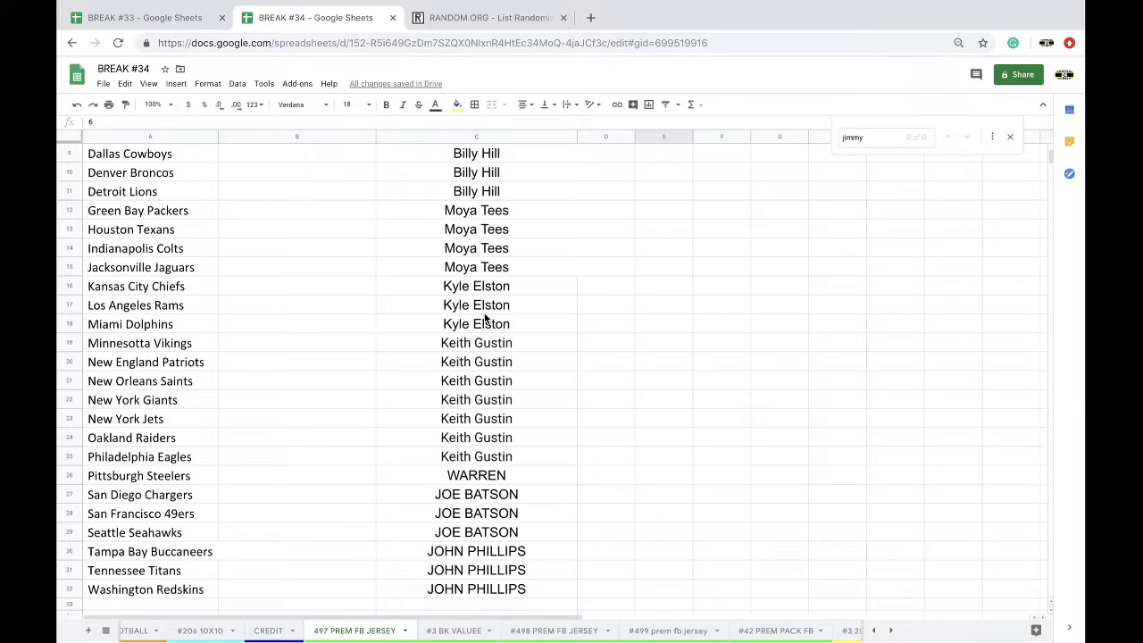
scroll(479, 358, down, 3)
scroll(484, 237, up, 5)
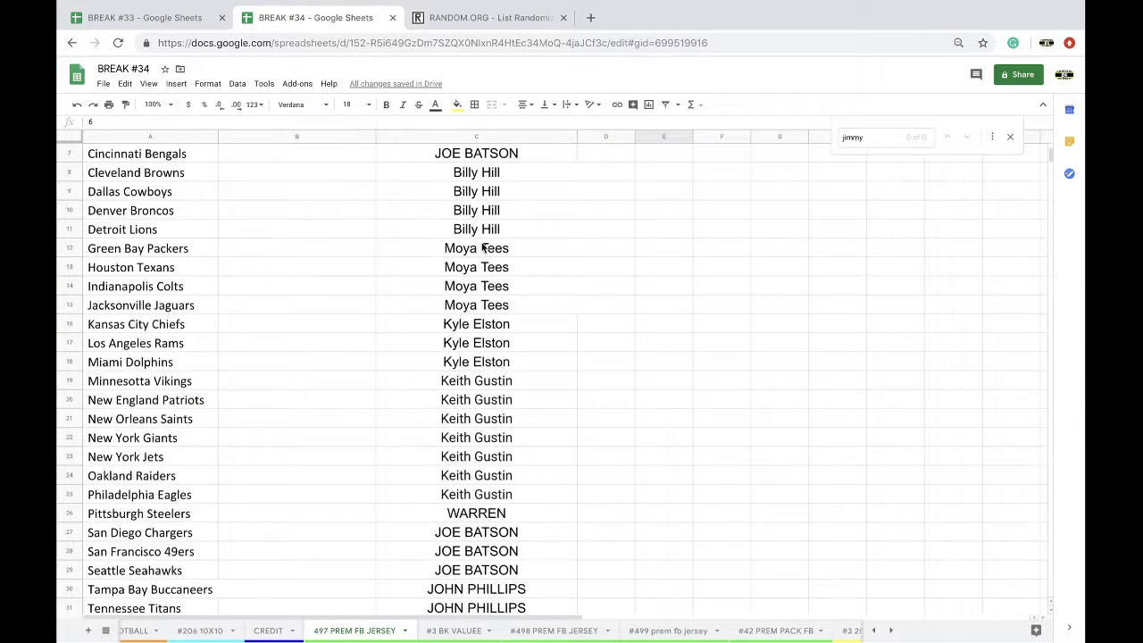
scroll(483, 248, up, 3)
click(441, 136)
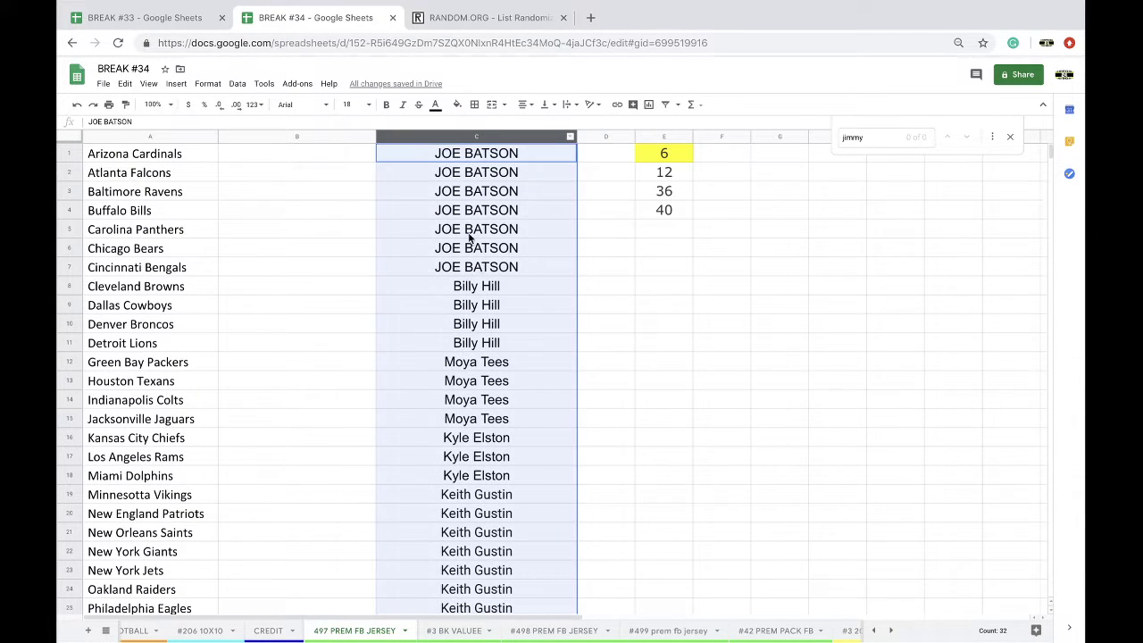
scroll(479, 358, down, 8)
scroll(479, 358, up, 8)
key(ctrl+c)
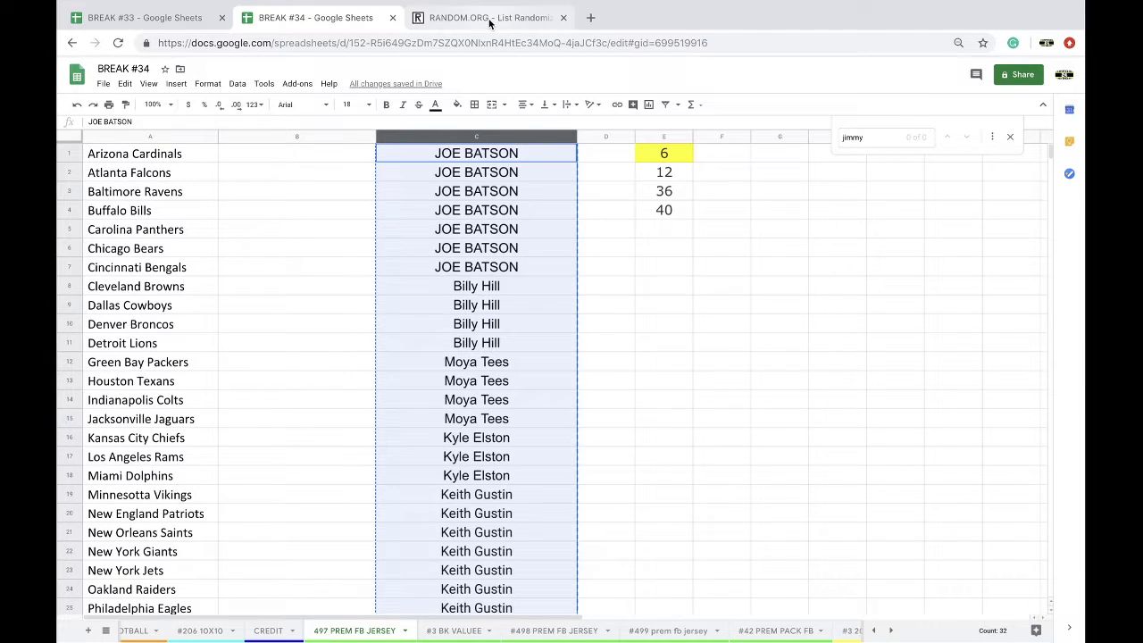
- Reload the RANDOM.ORG List Randomizer with an empty form and paste the copied participant names as list items
click(489, 19)
click(486, 41)
key(Return)
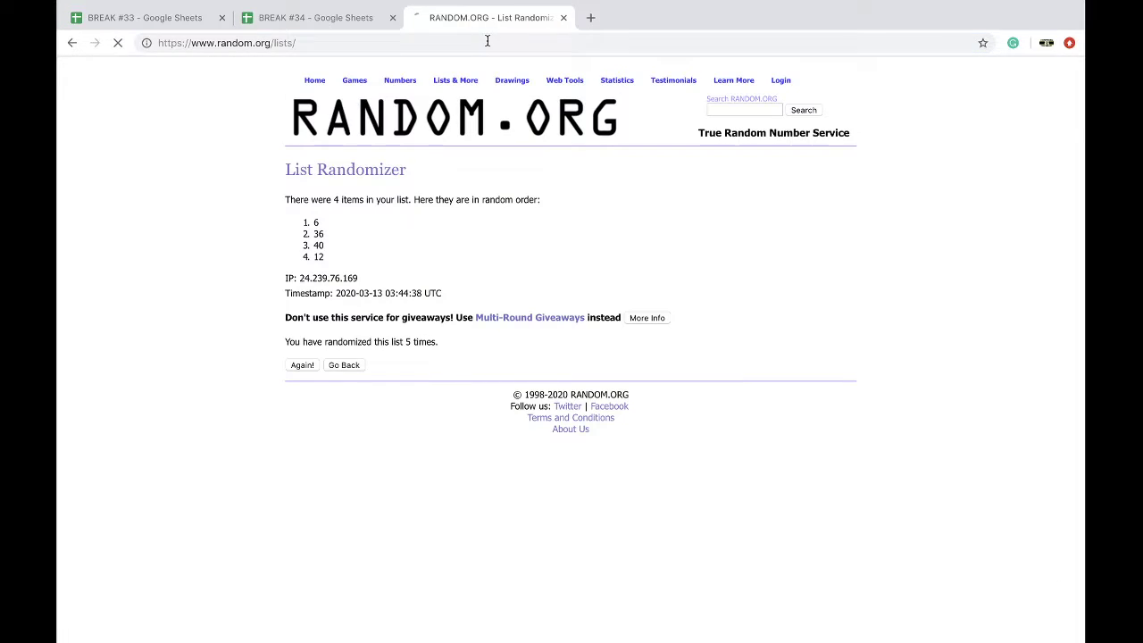
click(364, 329)
key(ctrl+v)
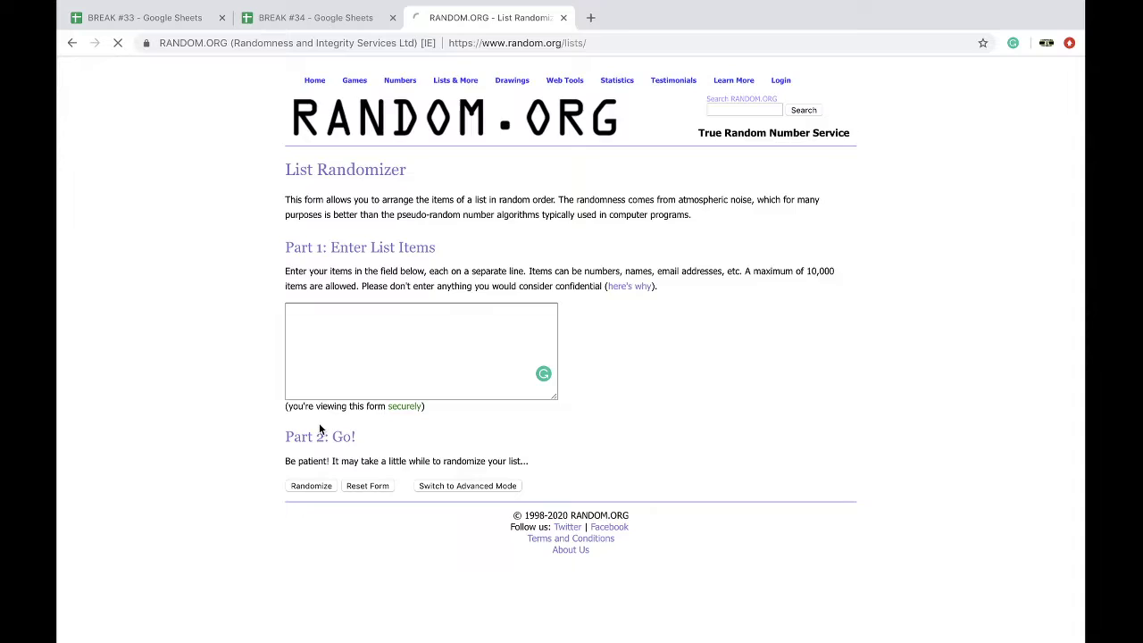
- Randomize the participant name list until it has been shuffled five times
click(311, 486)
click(302, 555)
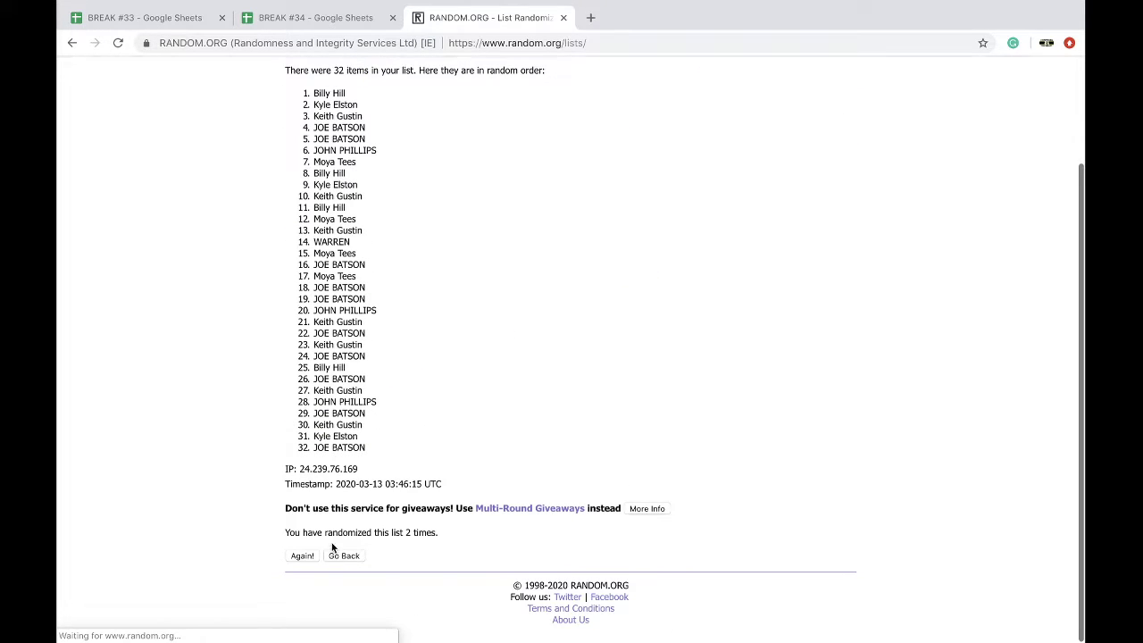
click(305, 555)
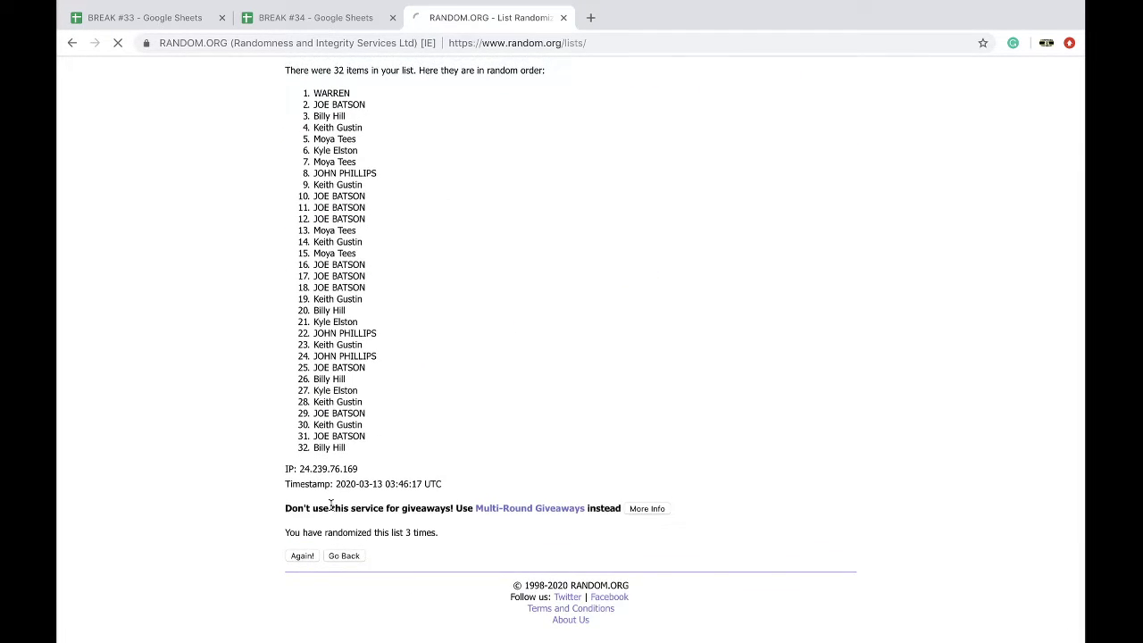
click(302, 554)
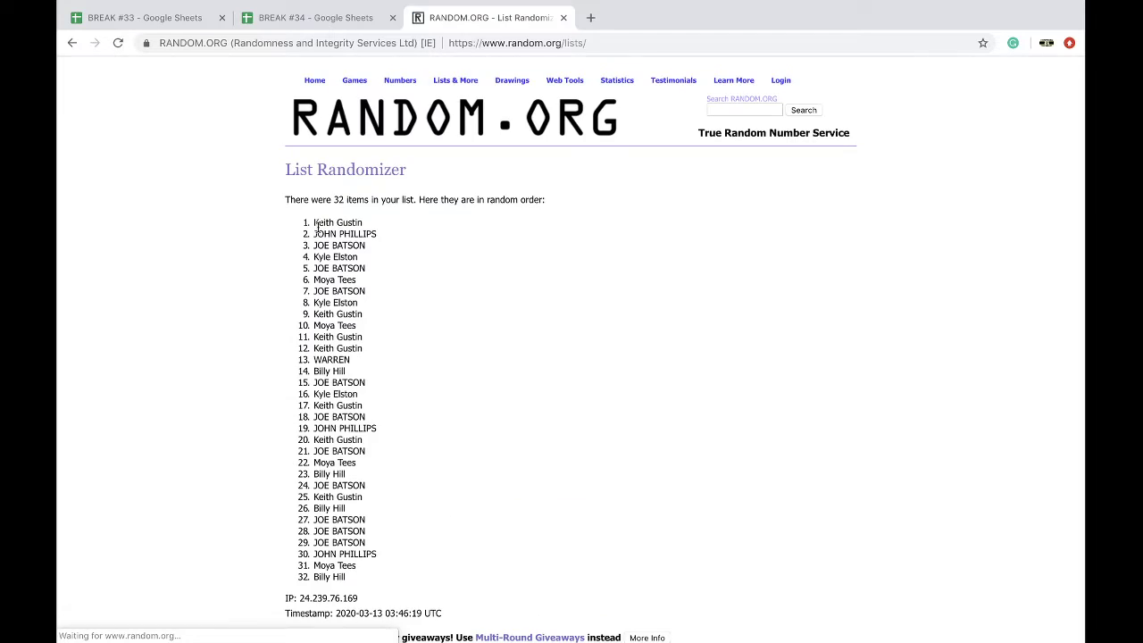
- Copy the 32 randomized names into the BREAK #34 spreadsheet from cell B1 down and set their font size to 18
scroll(375, 268, down, 2)
drag(315, 223, 432, 441)
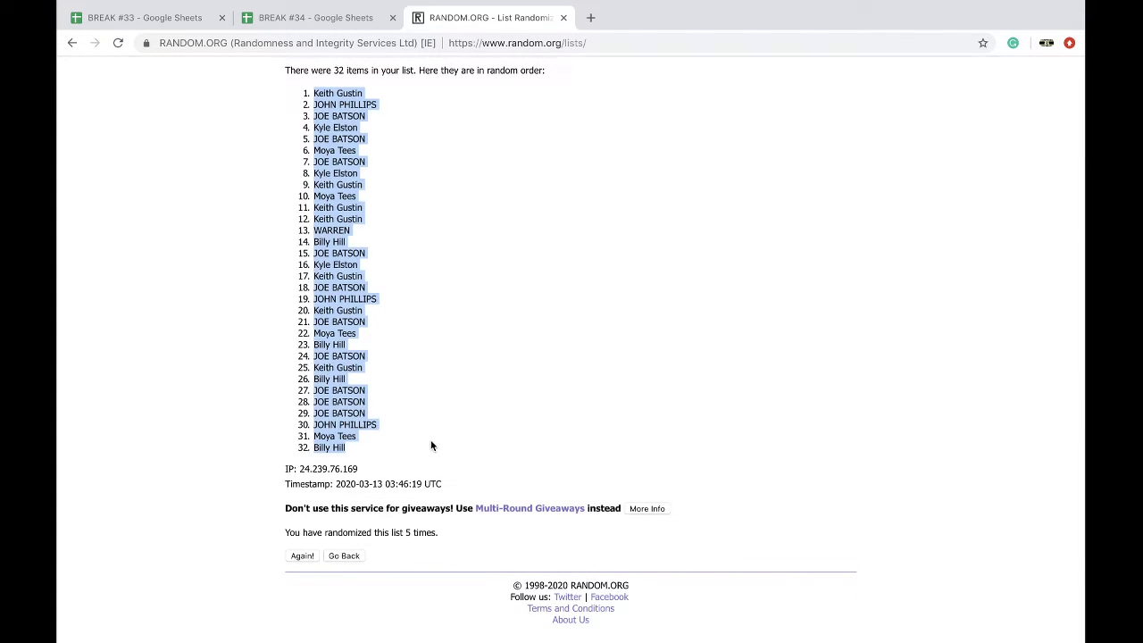
click(330, 25)
click(289, 154)
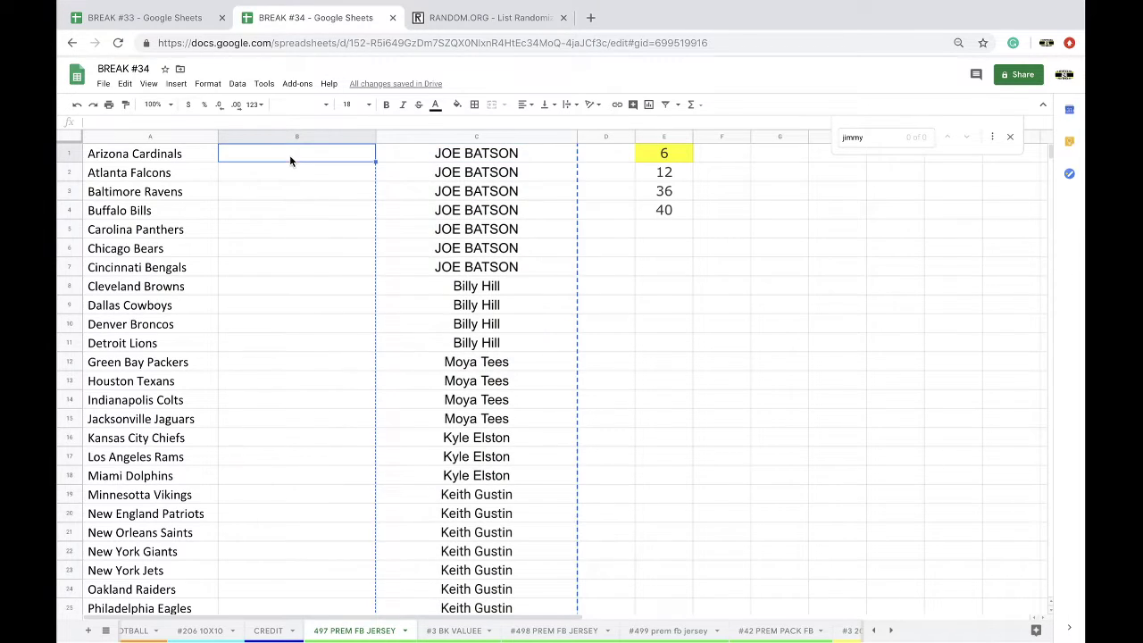
key(super+v)
click(352, 104)
click(350, 265)
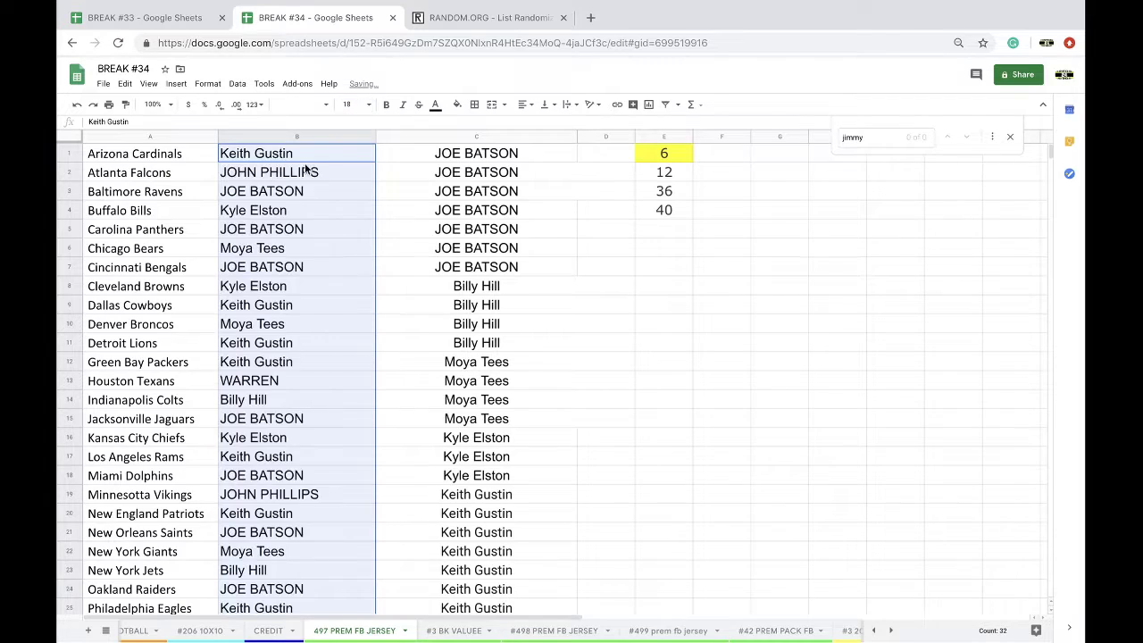
- Sort the 497 PREM FB JERSEY sheet by column B from A to Z and review the team assignments
click(238, 83)
click(259, 96)
click(259, 157)
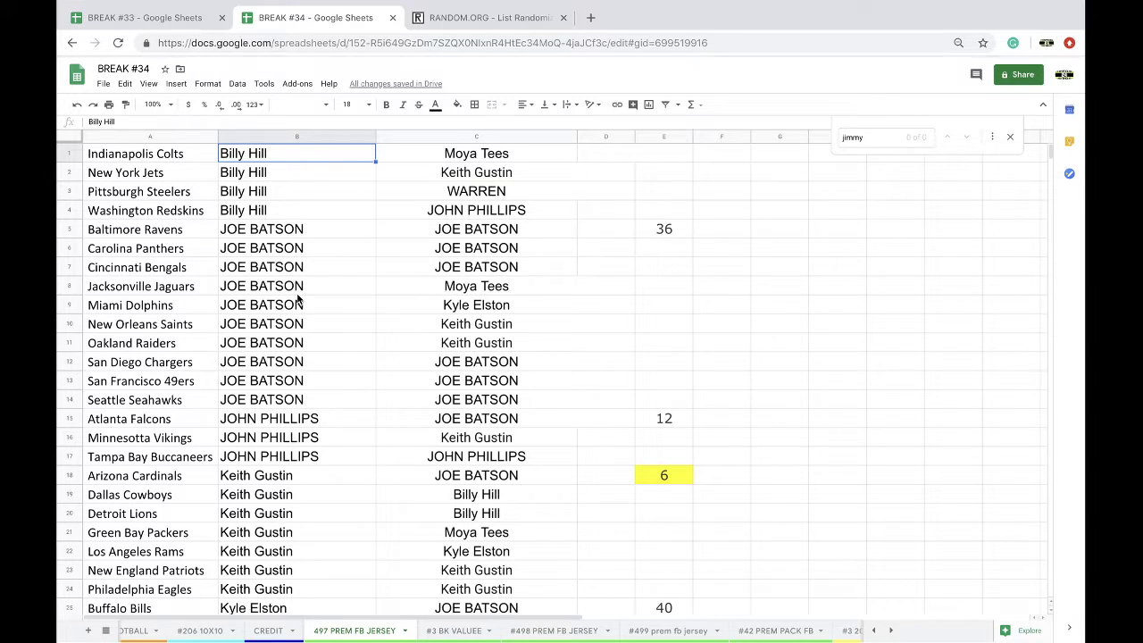
scroll(299, 300, down, 1)
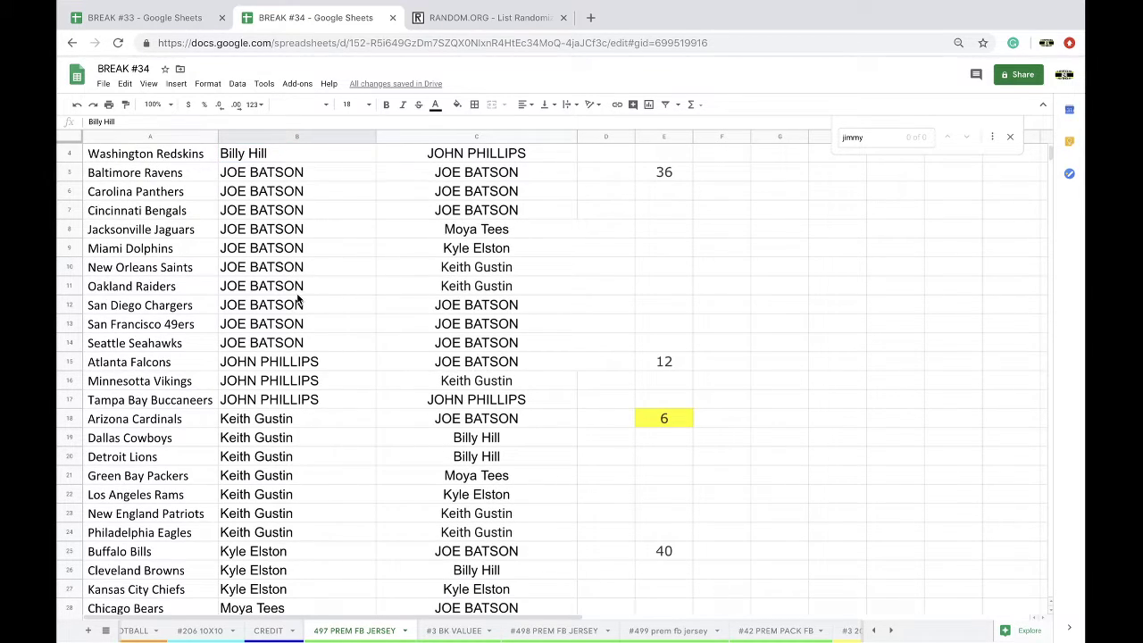
scroll(299, 300, down, 1)
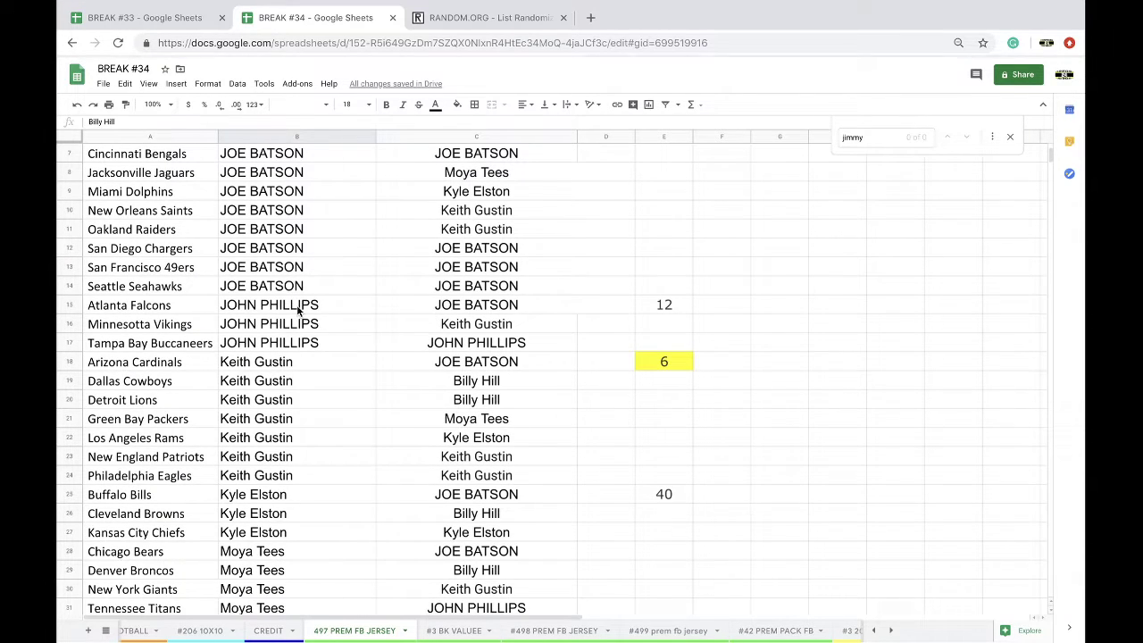
scroll(299, 308, down, 1)
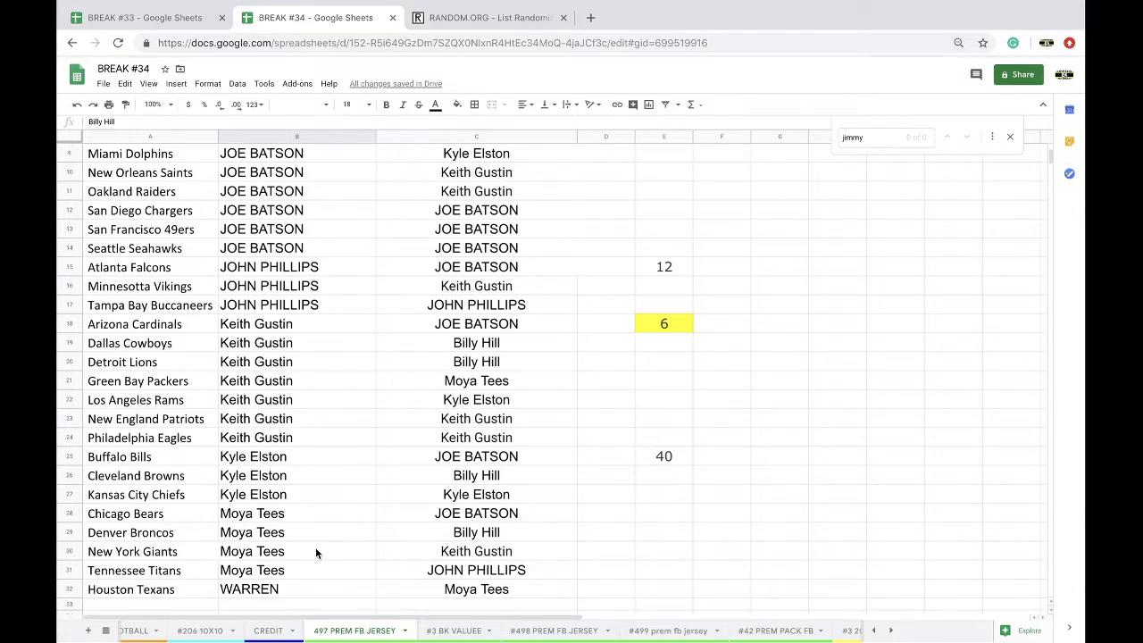
- Check the credit balance and deductions of the participant in row 49 of the CREDIT sheet
click(275, 630)
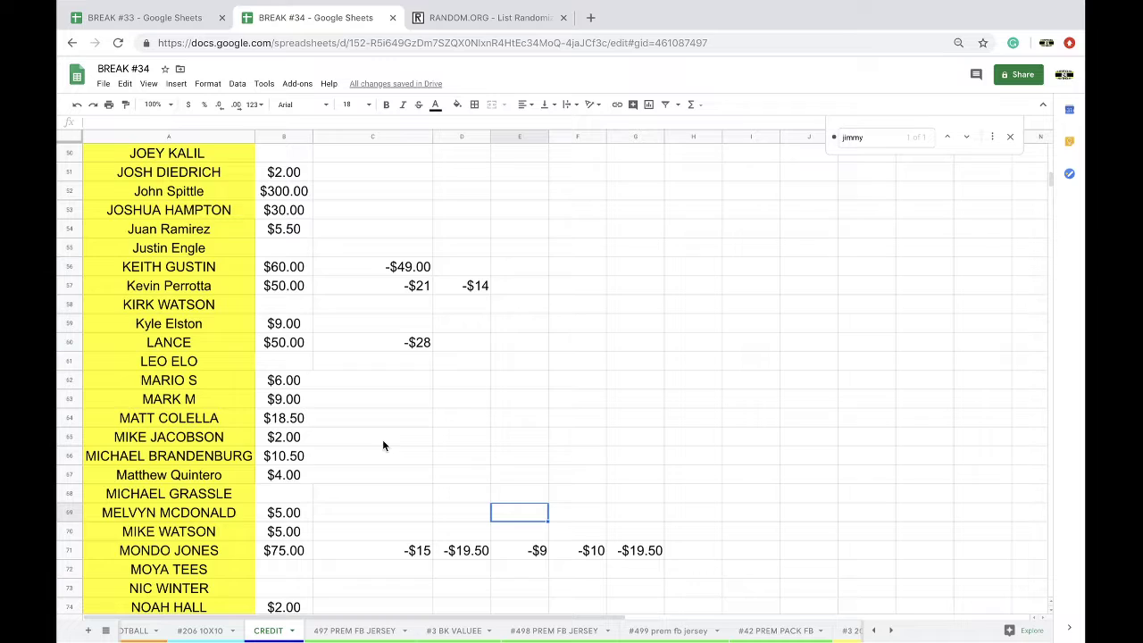
scroll(384, 451, up, 10)
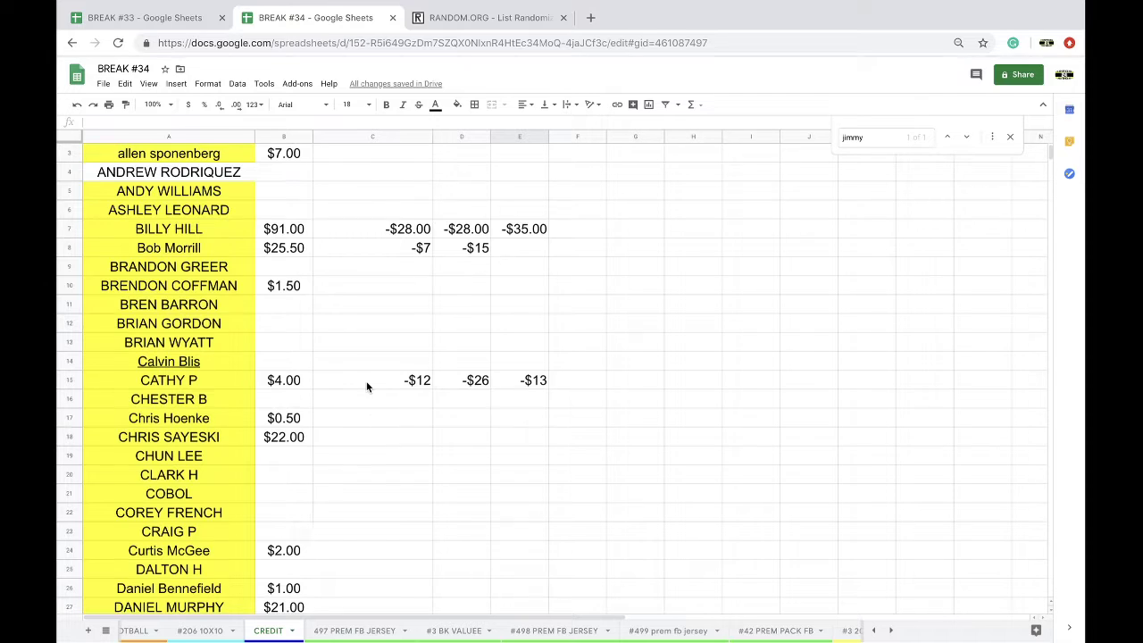
scroll(367, 386, down, 10)
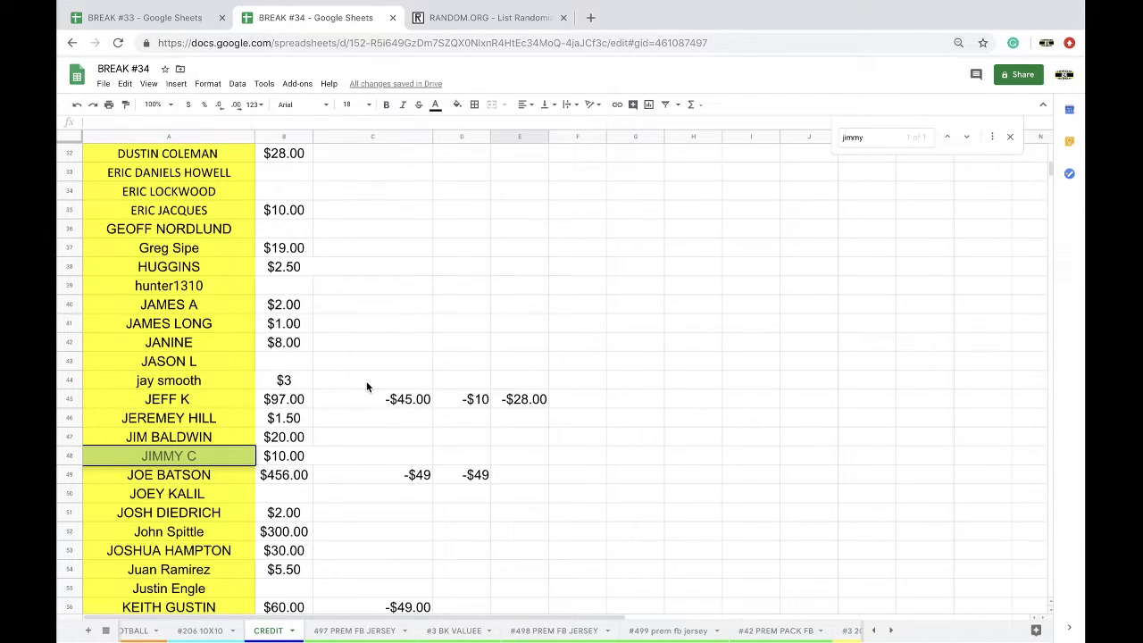
scroll(366, 380, down, 1)
click(417, 439)
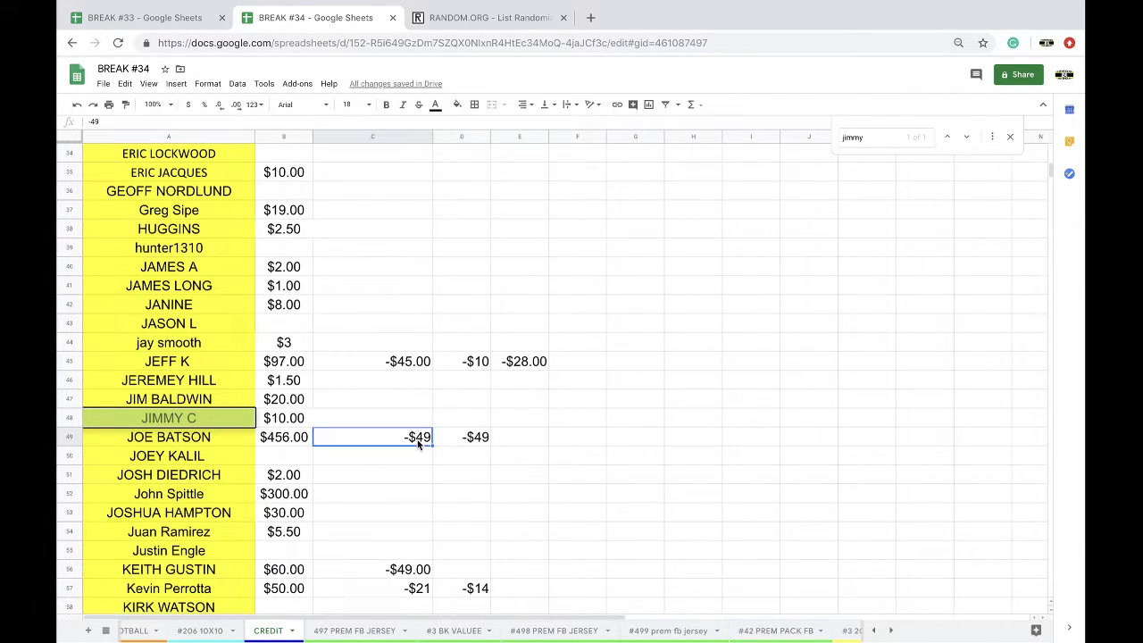
click(310, 438)
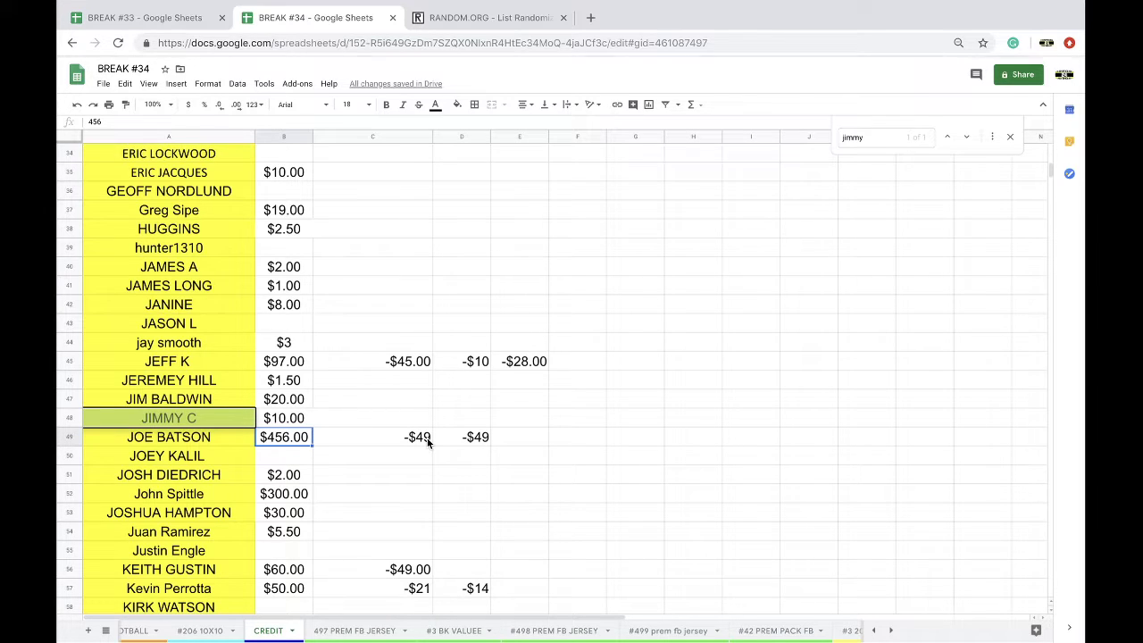
- Review the participant lists in column C of the #499 and #498 PREM FB JERSEY sheets
scroll(515, 634, right, 5)
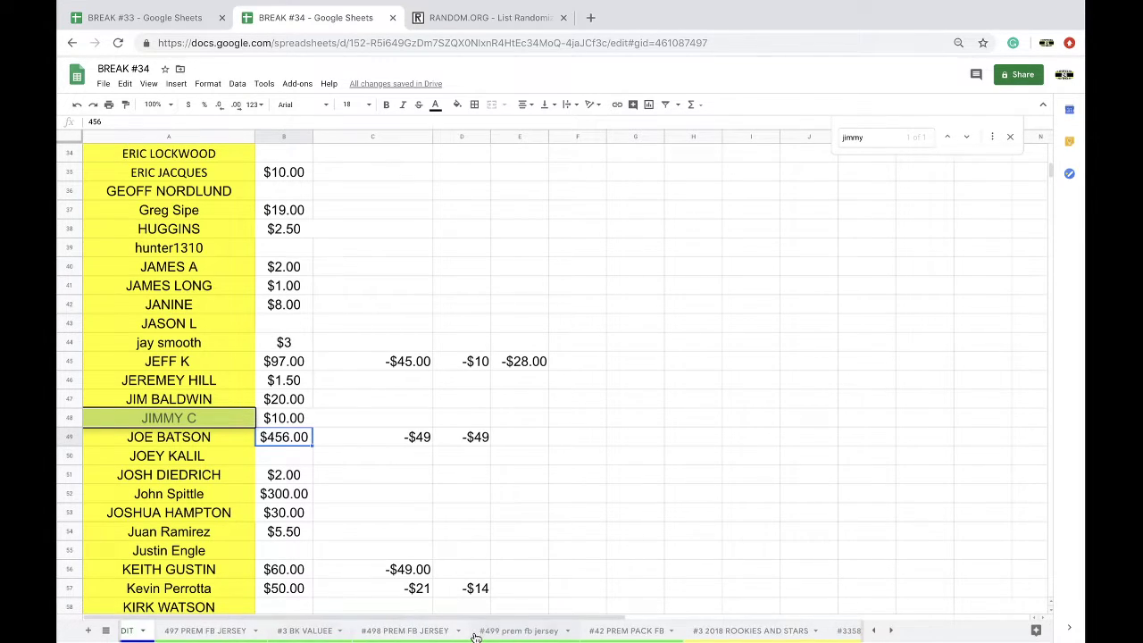
click(482, 634)
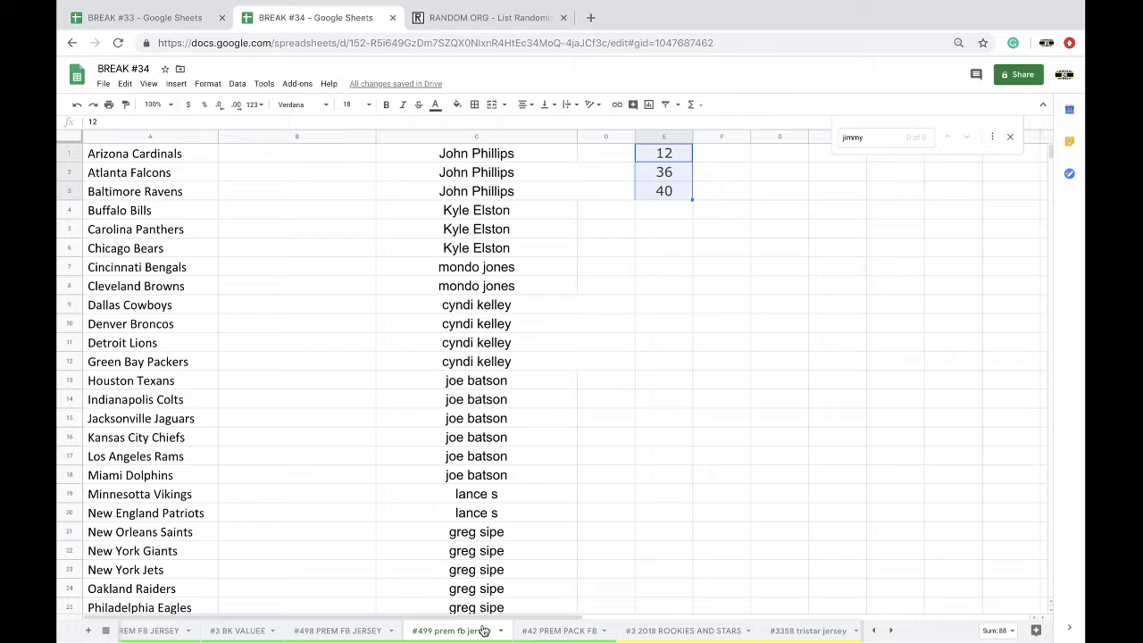
scroll(476, 400, down, 5)
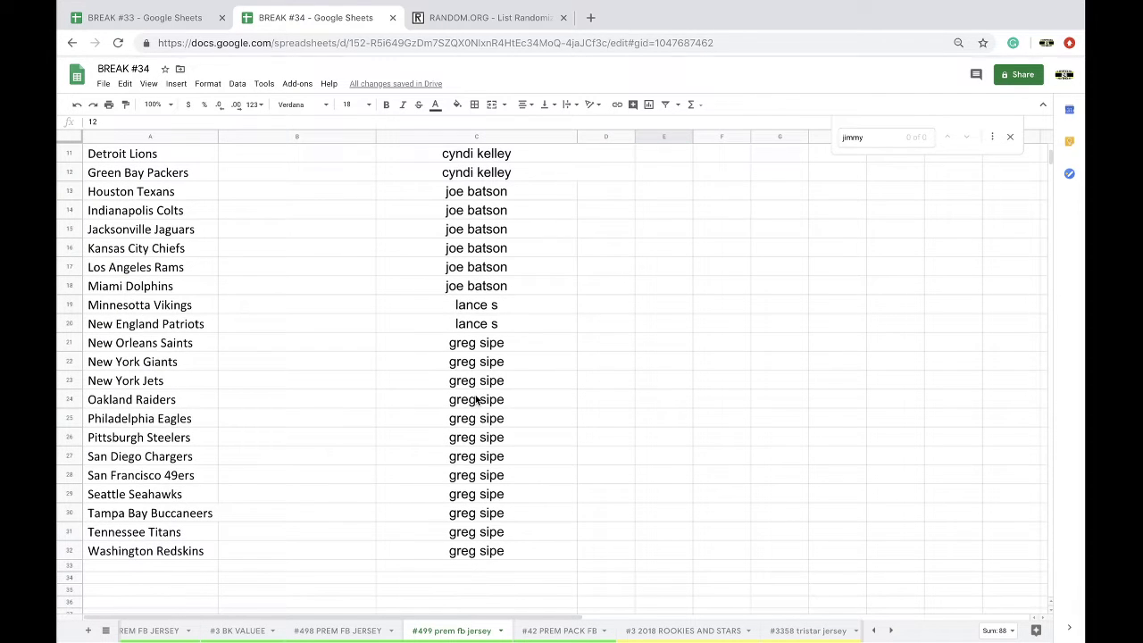
click(357, 630)
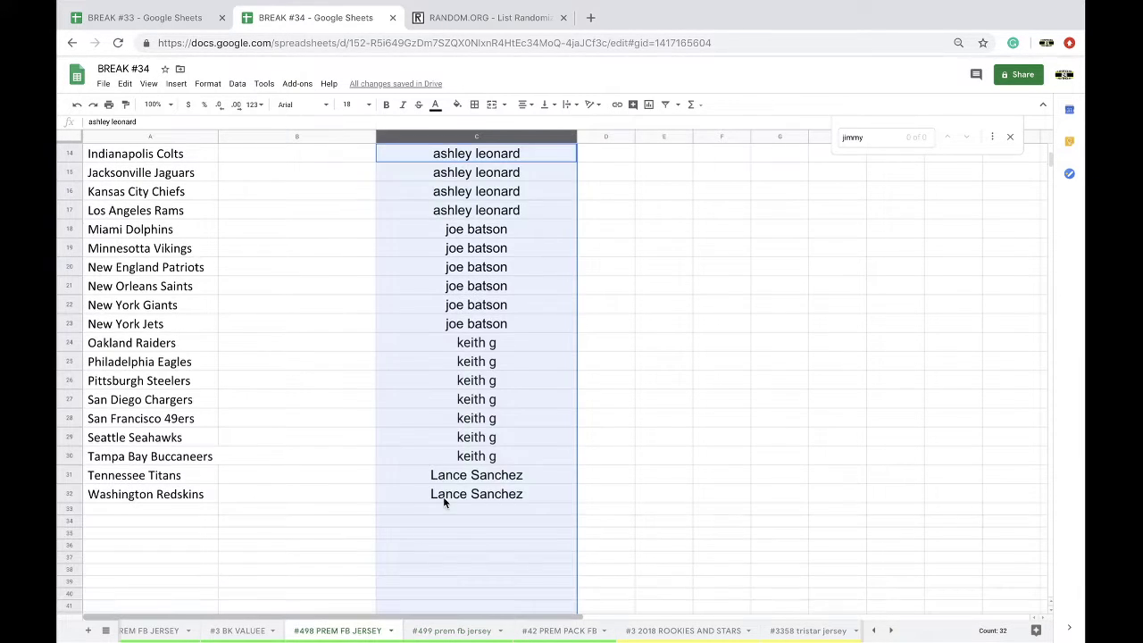
scroll(455, 446, up, 2)
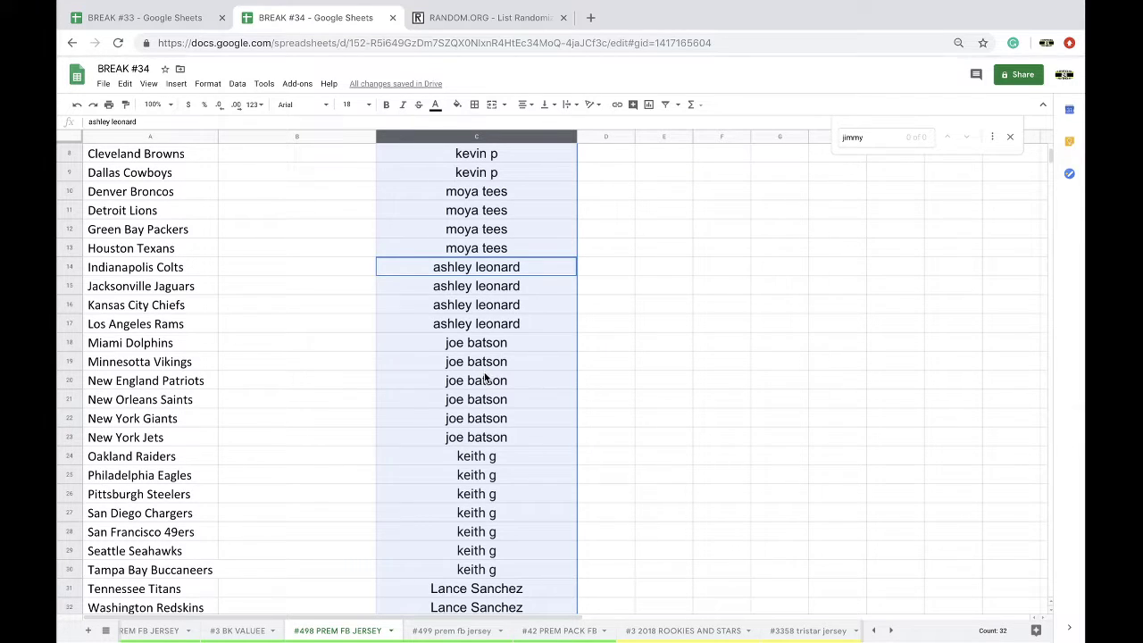
scroll(485, 410, down, 1)
scroll(464, 474, up, 4)
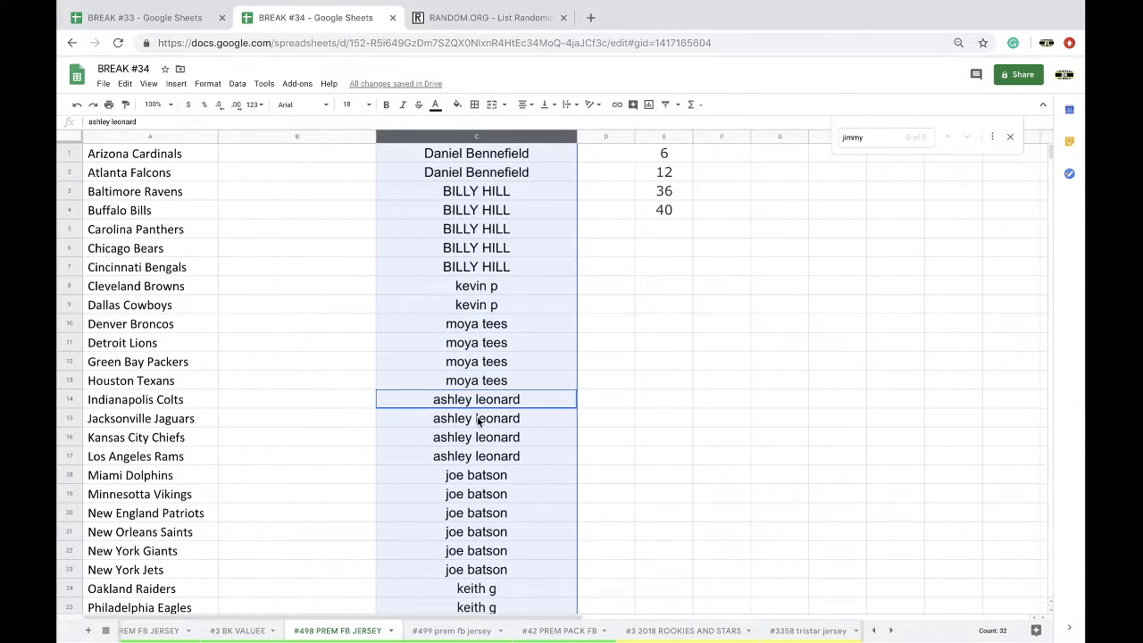
click(469, 632)
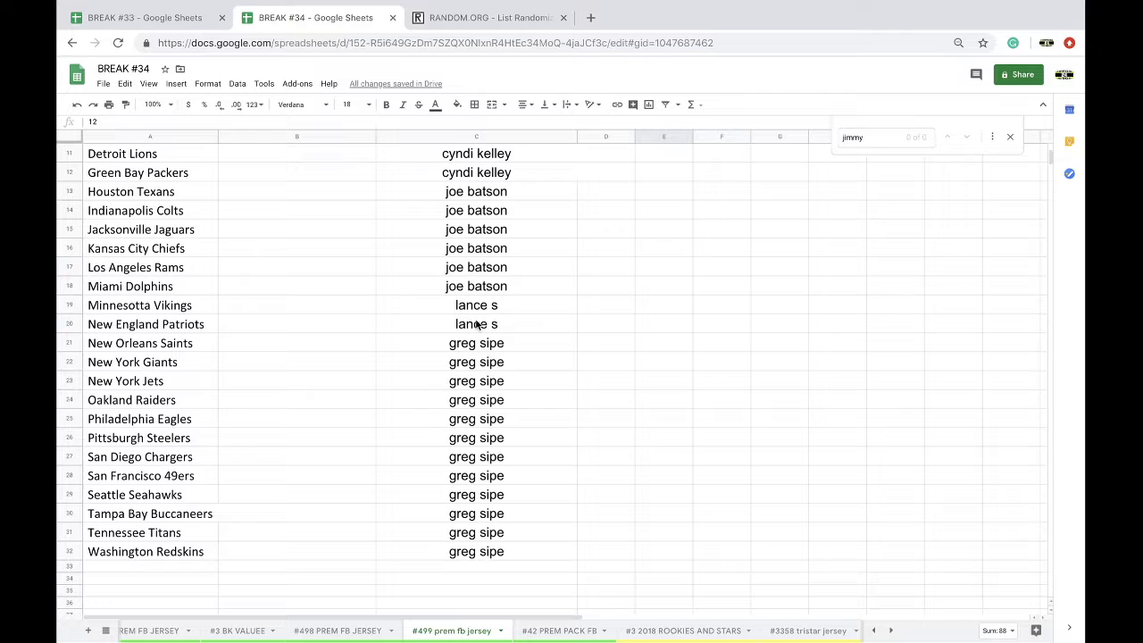
- Set both deductions of the participant in row 49 of the CREDIT sheet, cells C49 and D49, to -42
scroll(351, 636, left, 3)
scroll(351, 635, left, 2)
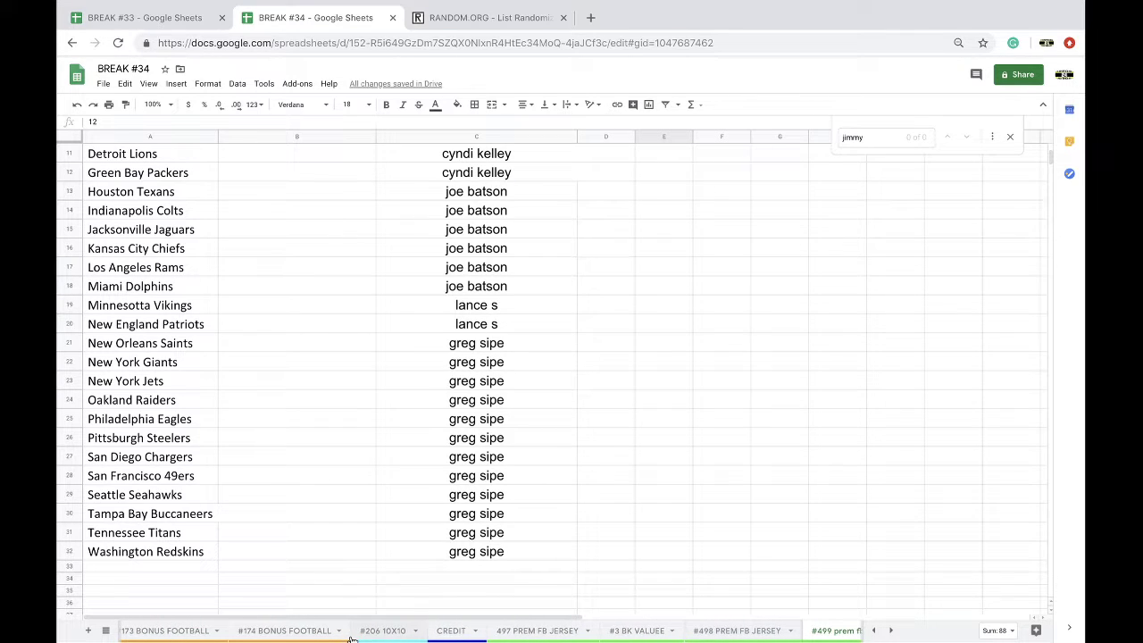
click(451, 630)
scroll(525, 433, up, 5)
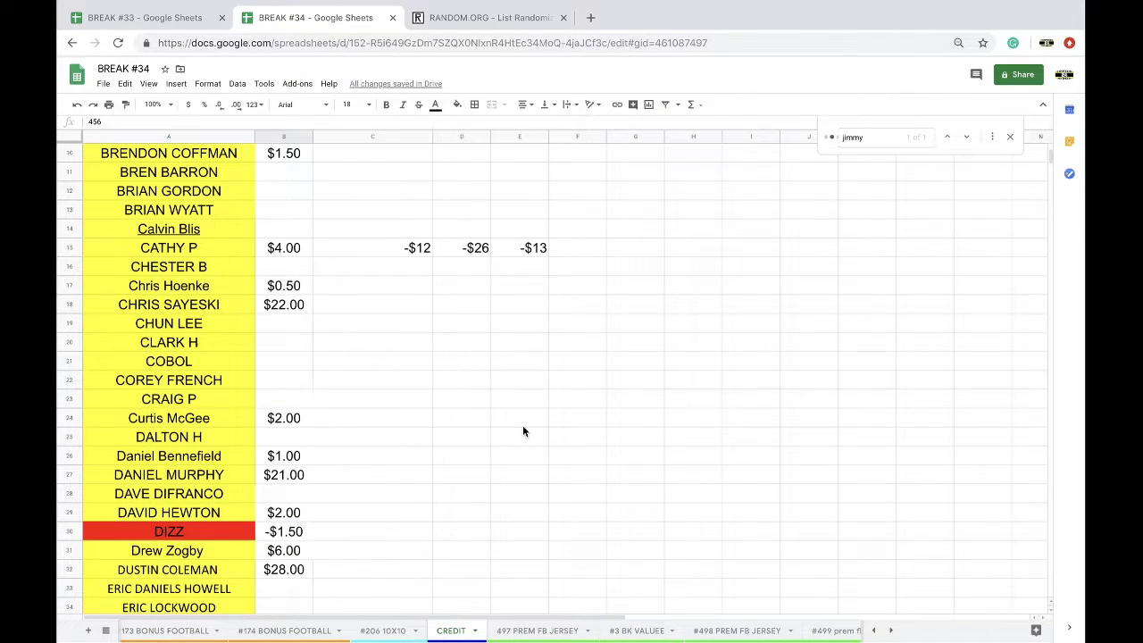
scroll(523, 432, down, 4)
scroll(523, 432, down, 1)
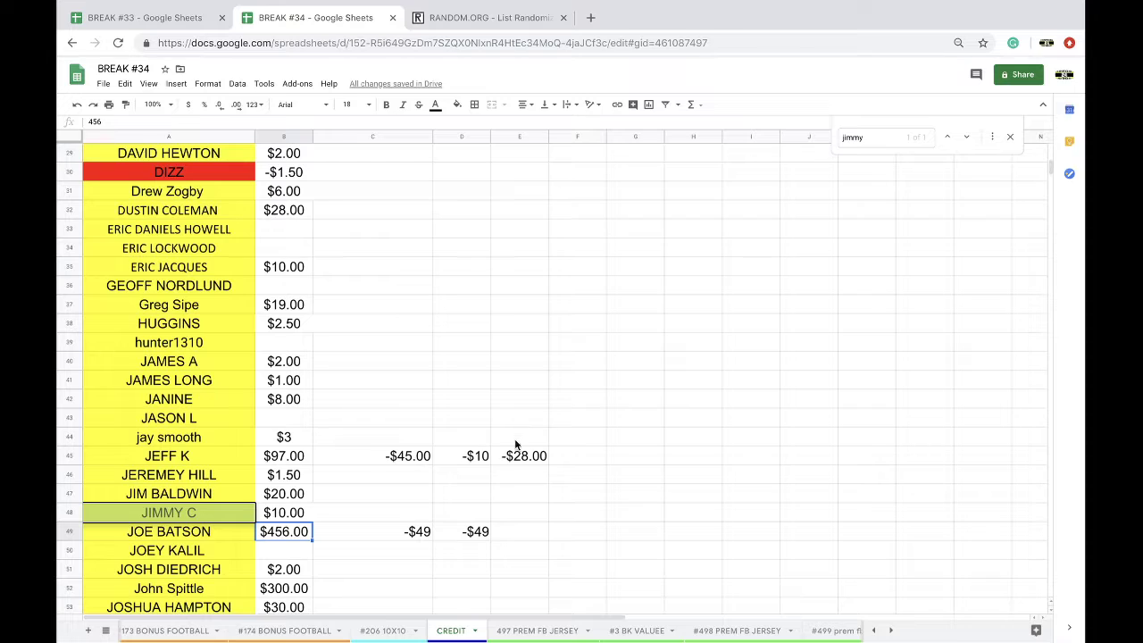
double_click(415, 531)
key(BackSpace)
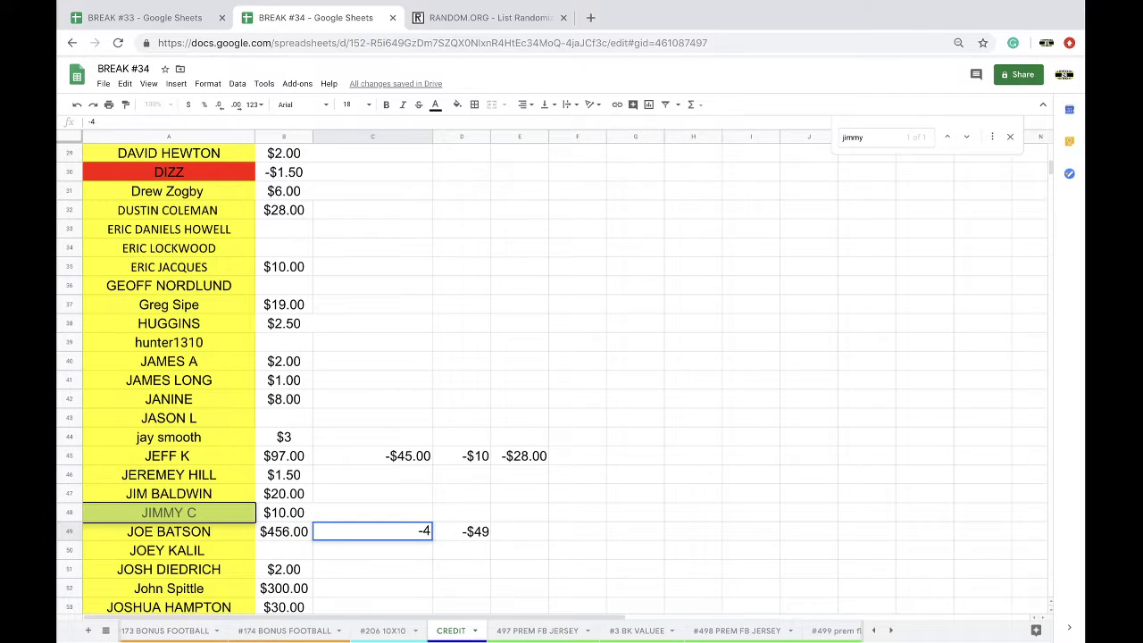
text(2)
click(481, 531)
double_click(480, 531)
key(BackSpace)
text(2)
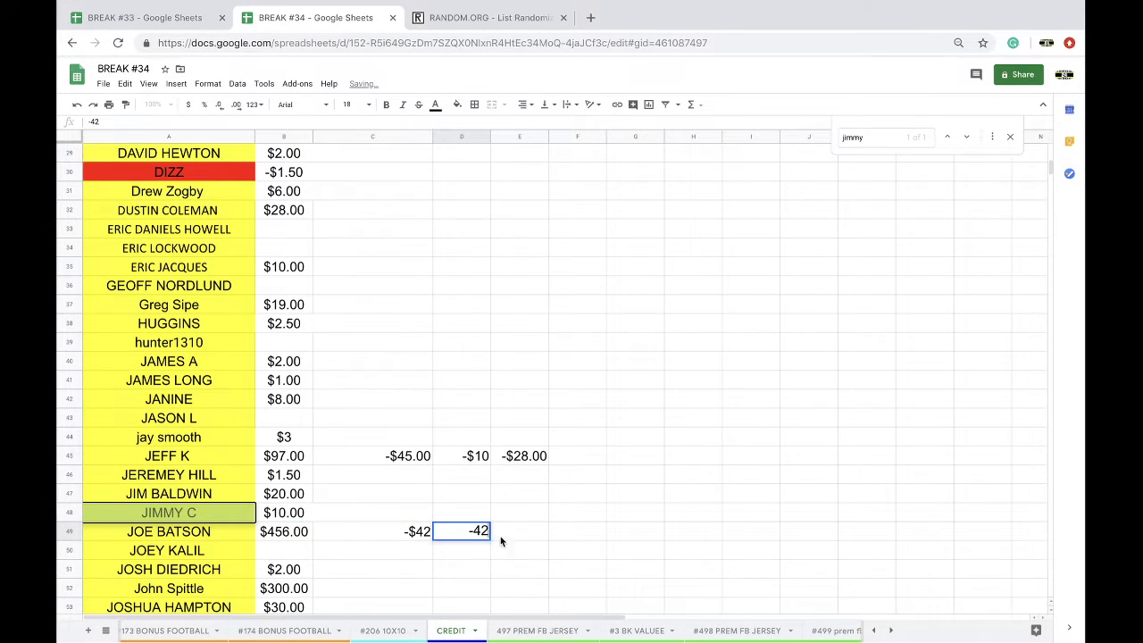
click(536, 572)
- Check the spots in C18:C23 of the #498 PREM FB JERSEY sheet that belong to the participant with the adjusted deductions
click(525, 632)
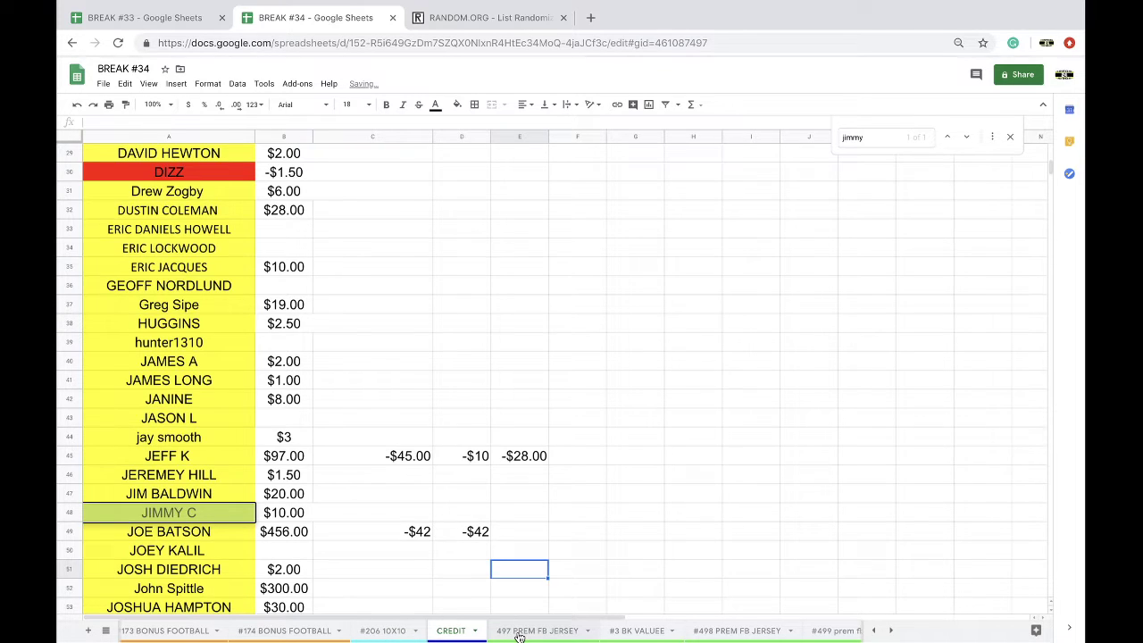
click(712, 632)
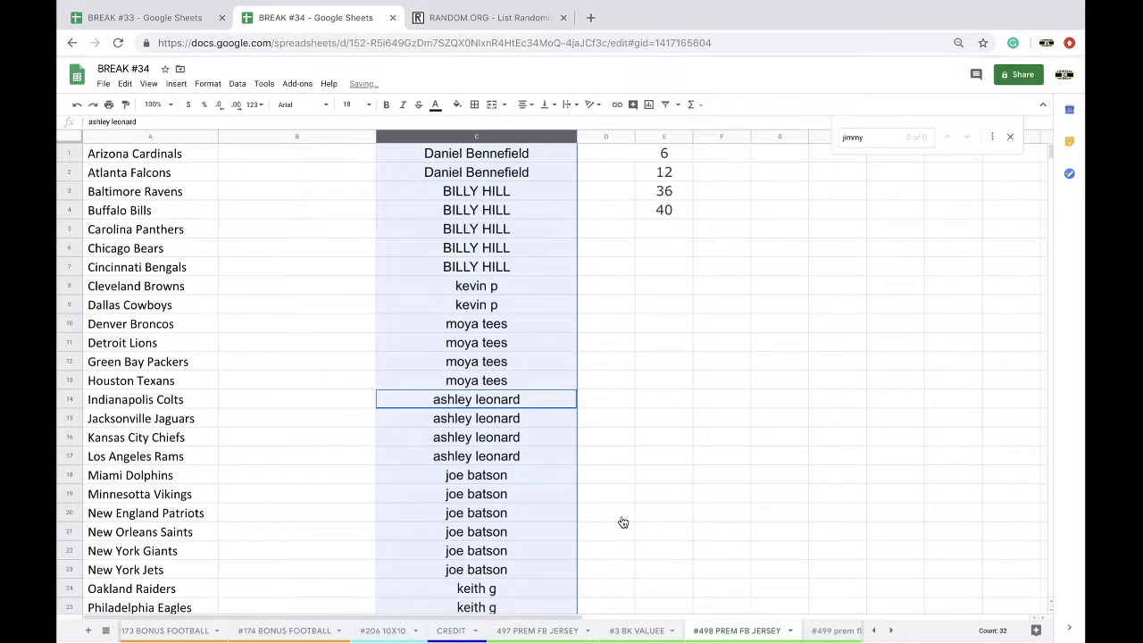
scroll(622, 523, down, 2)
drag(514, 405, 512, 487)
scroll(513, 493, up, 2)
scroll(512, 494, down, 5)
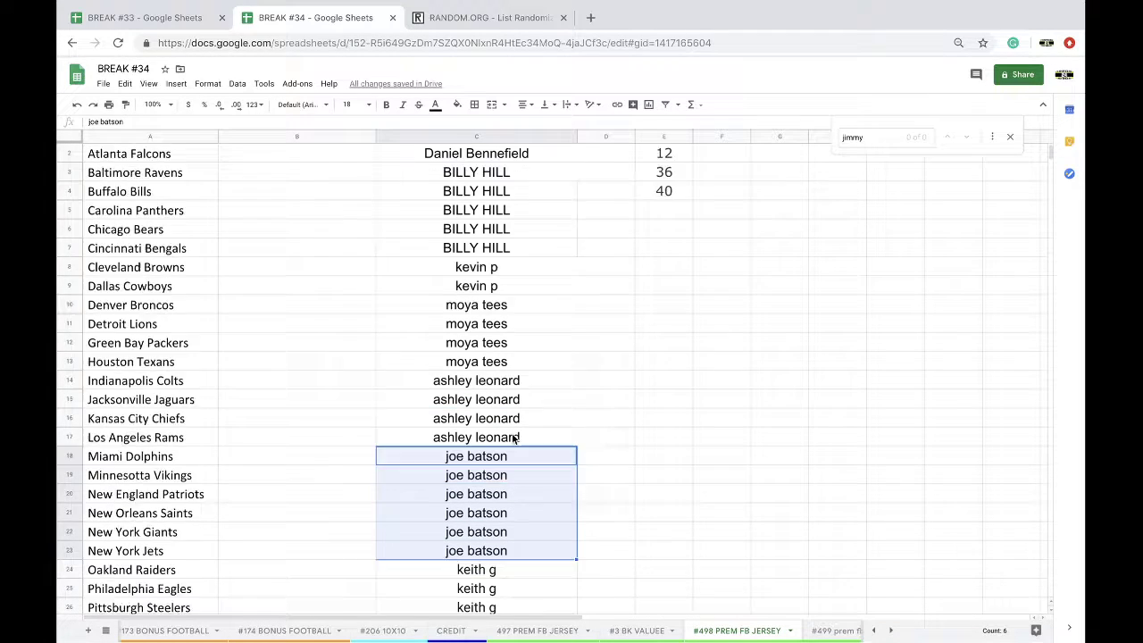
- Sort the 497 PREM FB JERSEY sheet by column A from A to Z so the teams are in alphabetical order
click(535, 630)
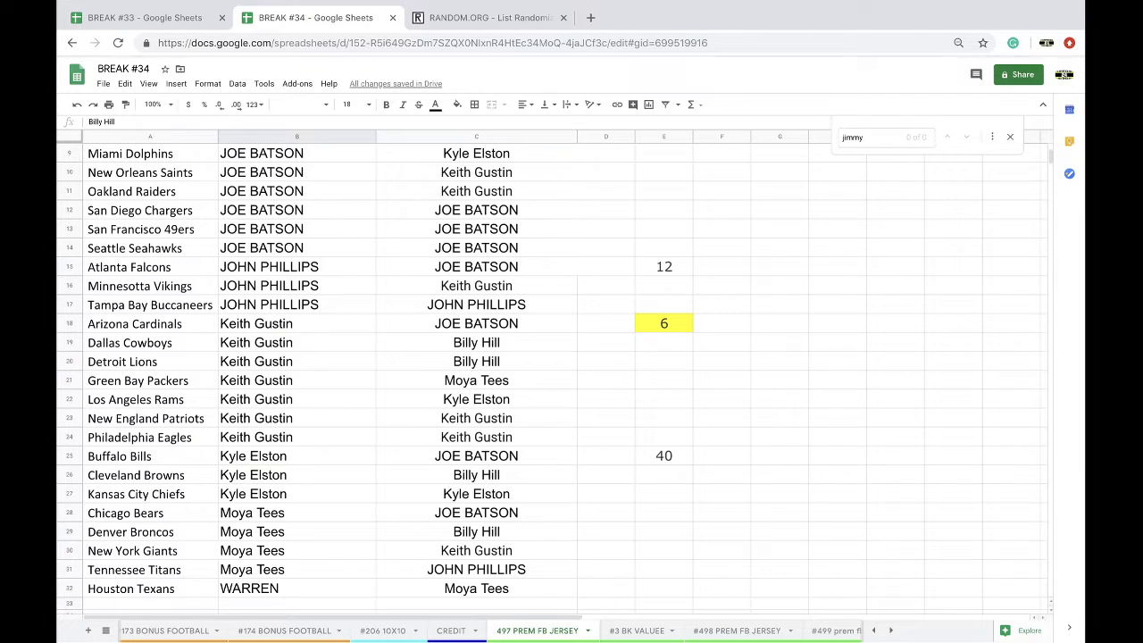
click(276, 273)
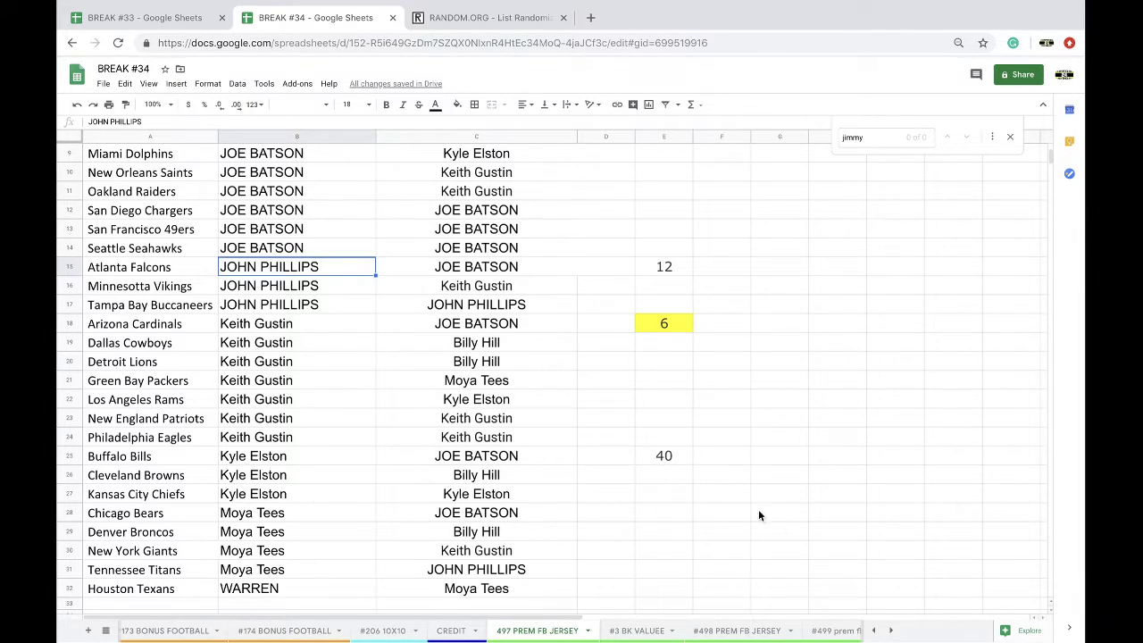
scroll(228, 317, up, 2)
scroll(229, 319, up, 2)
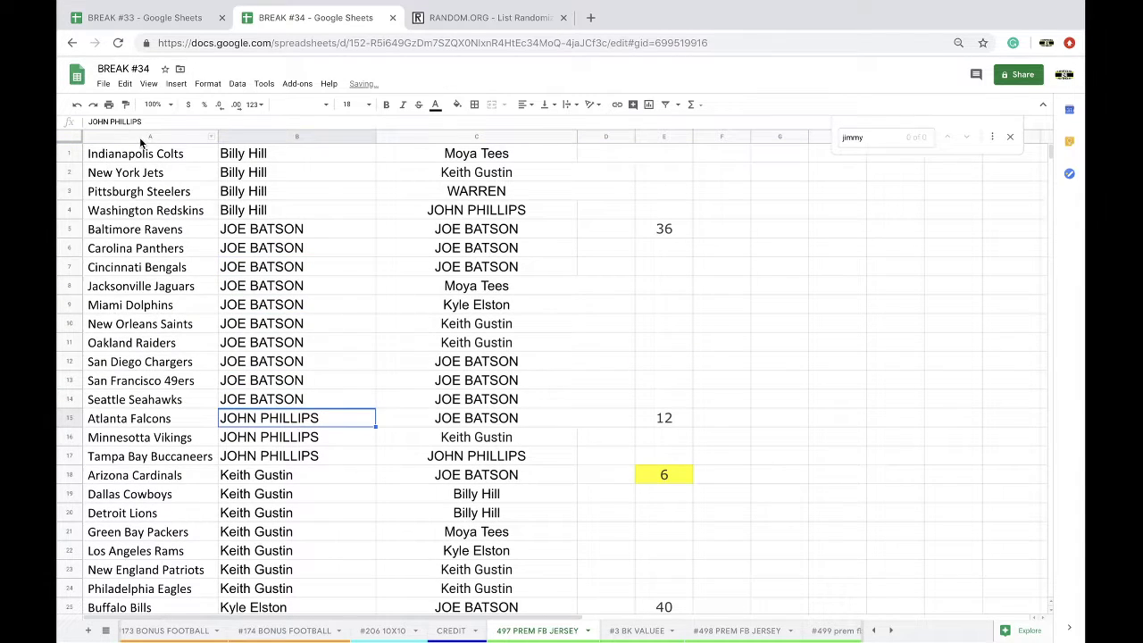
click(140, 137)
click(238, 84)
click(268, 104)
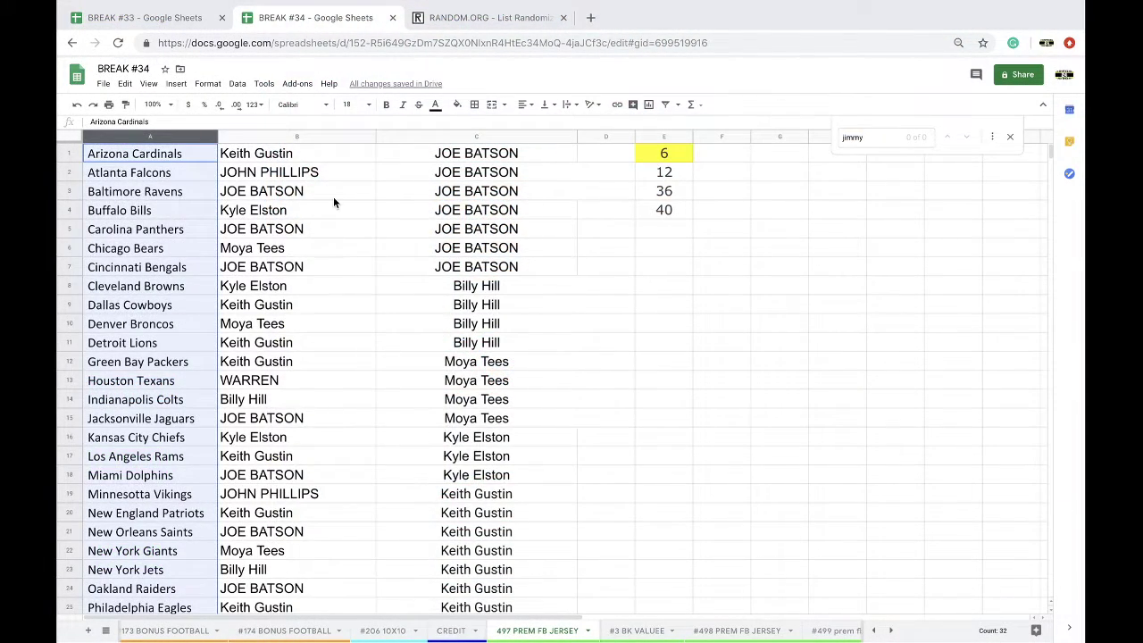
- Fill the participant cell beside San Francisco 49ers, B28, with red
scroll(334, 196, down, 3)
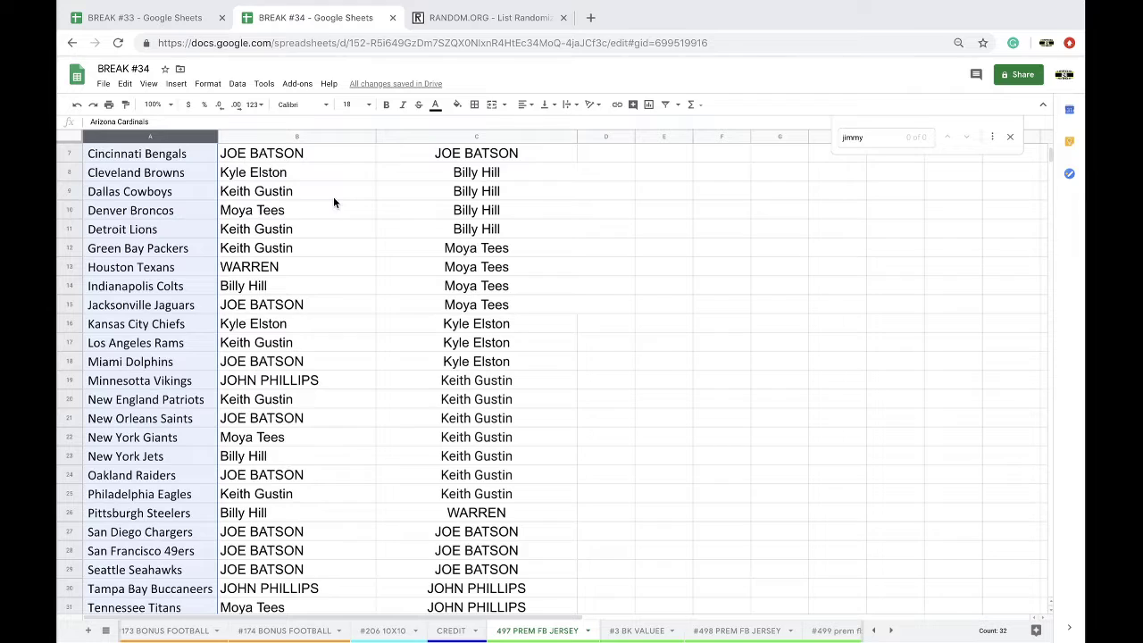
click(267, 551)
click(458, 107)
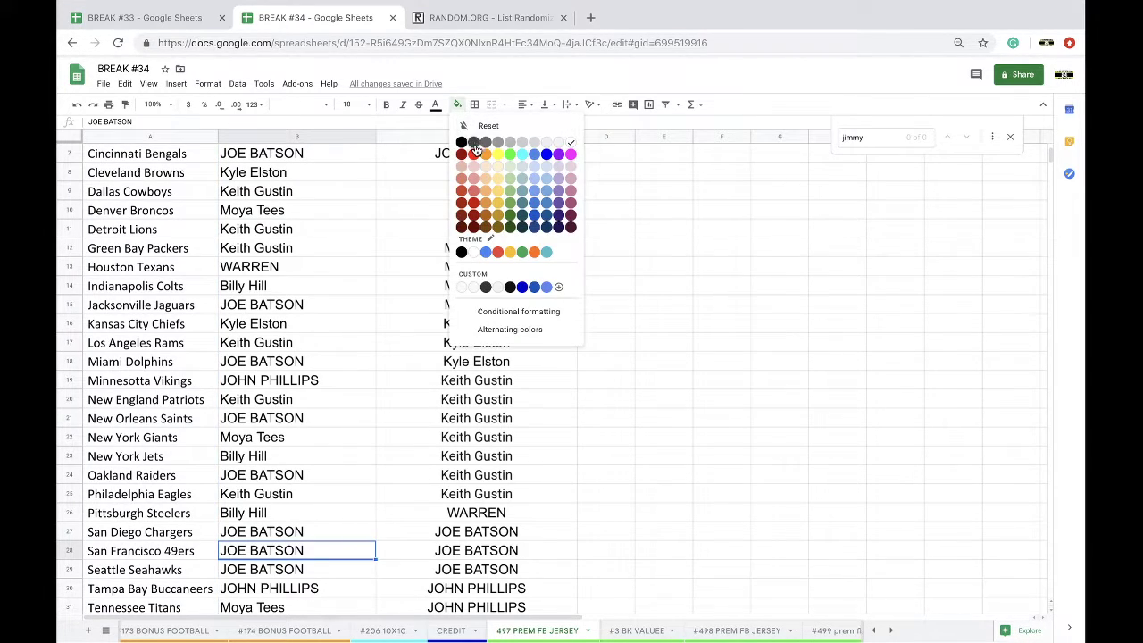
click(476, 154)
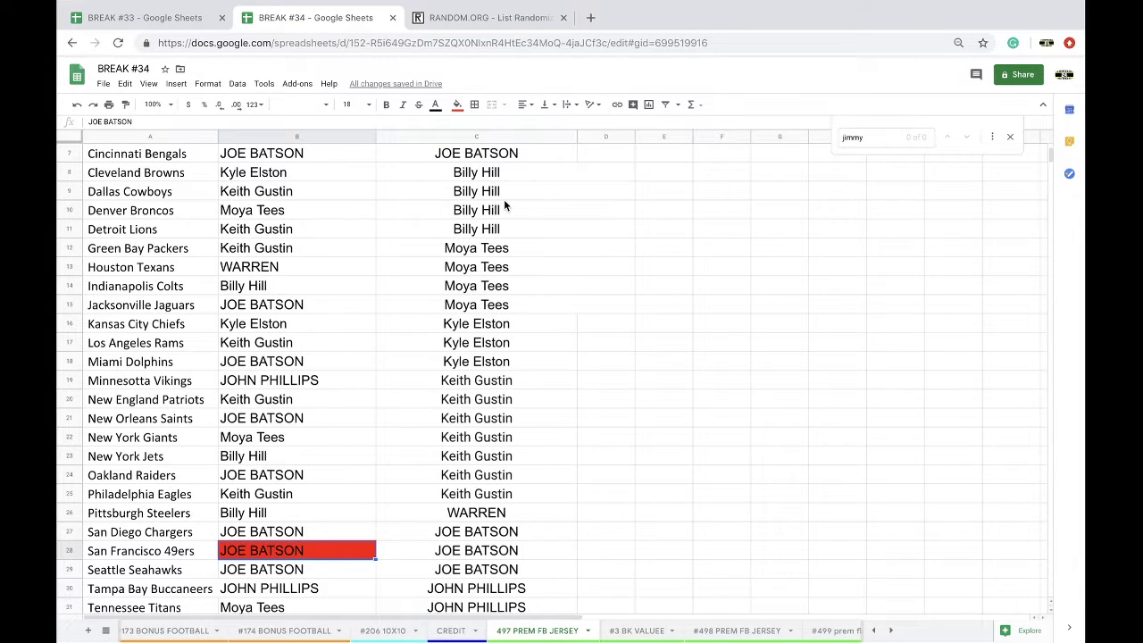
- Copy the participant names in column C of the 497 PREM FB JERSEY sheet
scroll(504, 200, up, 3)
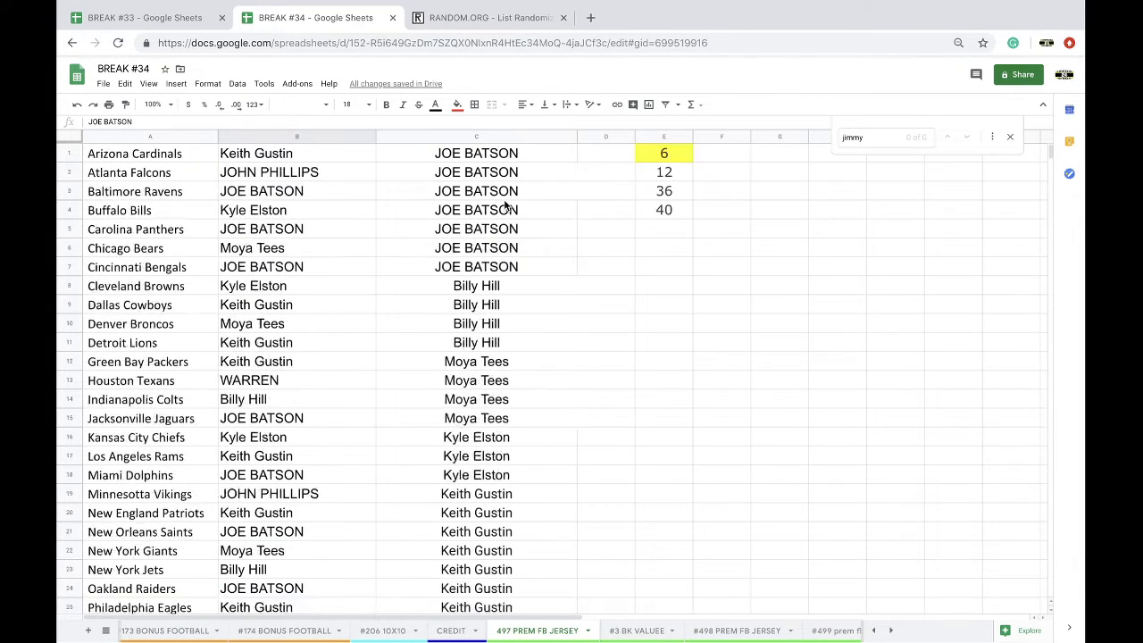
click(447, 135)
scroll(490, 279, down, 2)
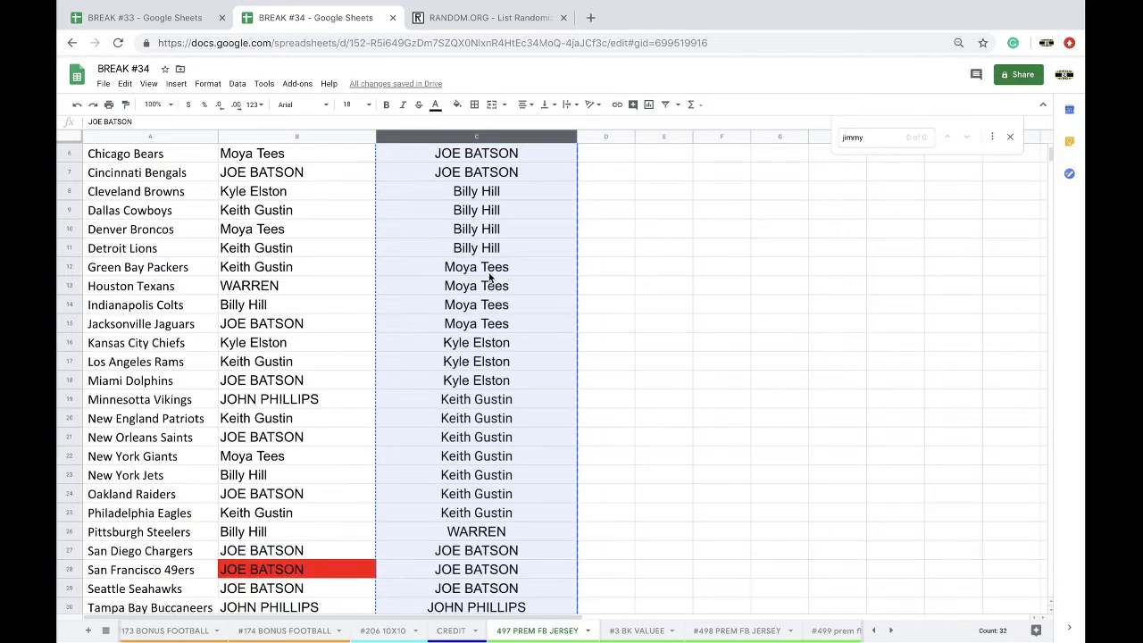
scroll(489, 279, down, 3)
scroll(489, 279, up, 5)
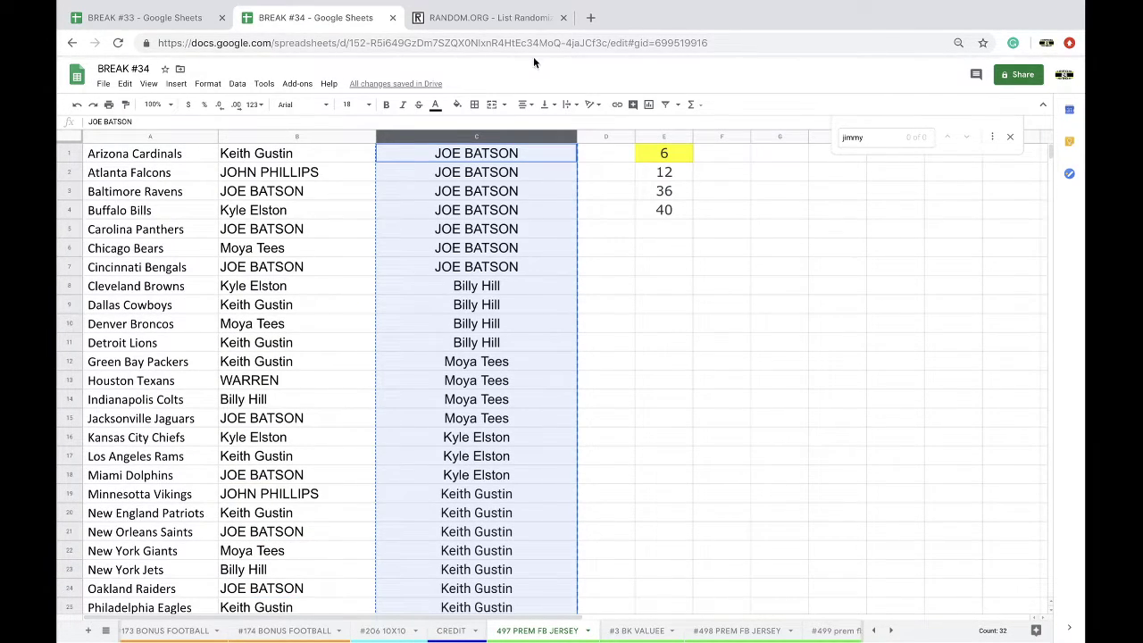
- Try to randomize the copied column C names in the RANDOM.ORG List Randomizer
click(487, 17)
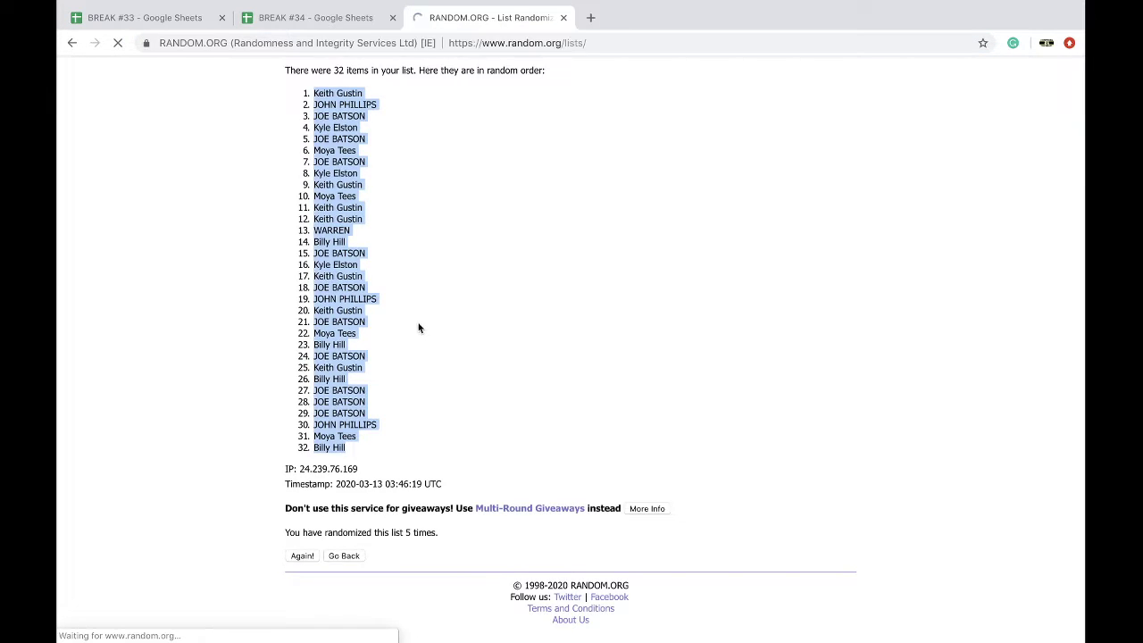
click(312, 488)
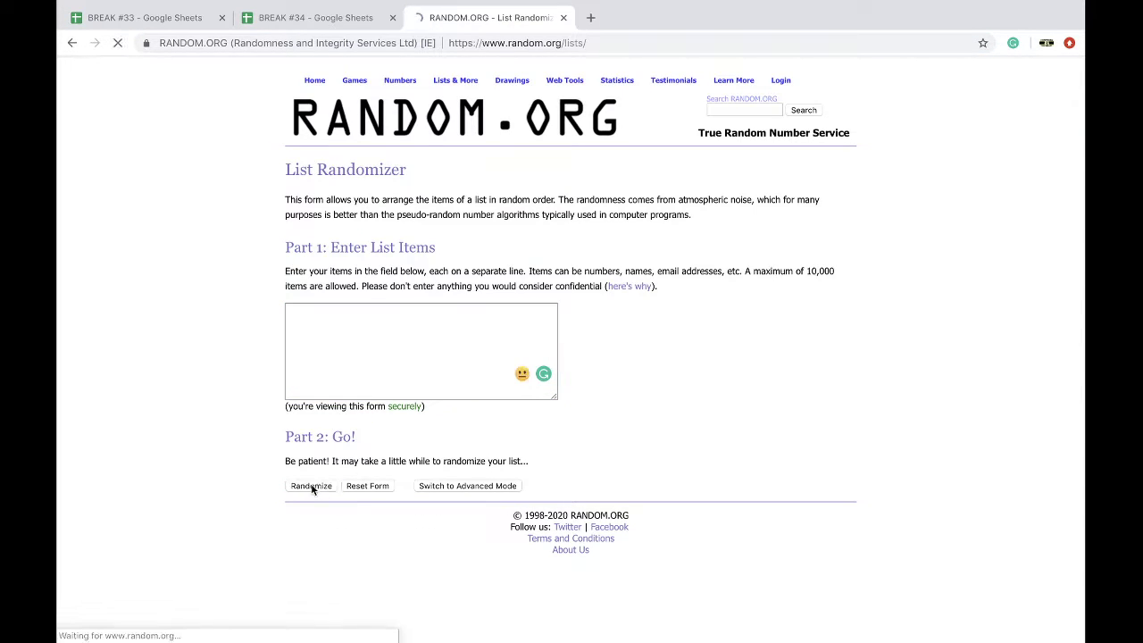
scroll(310, 495, down, 5)
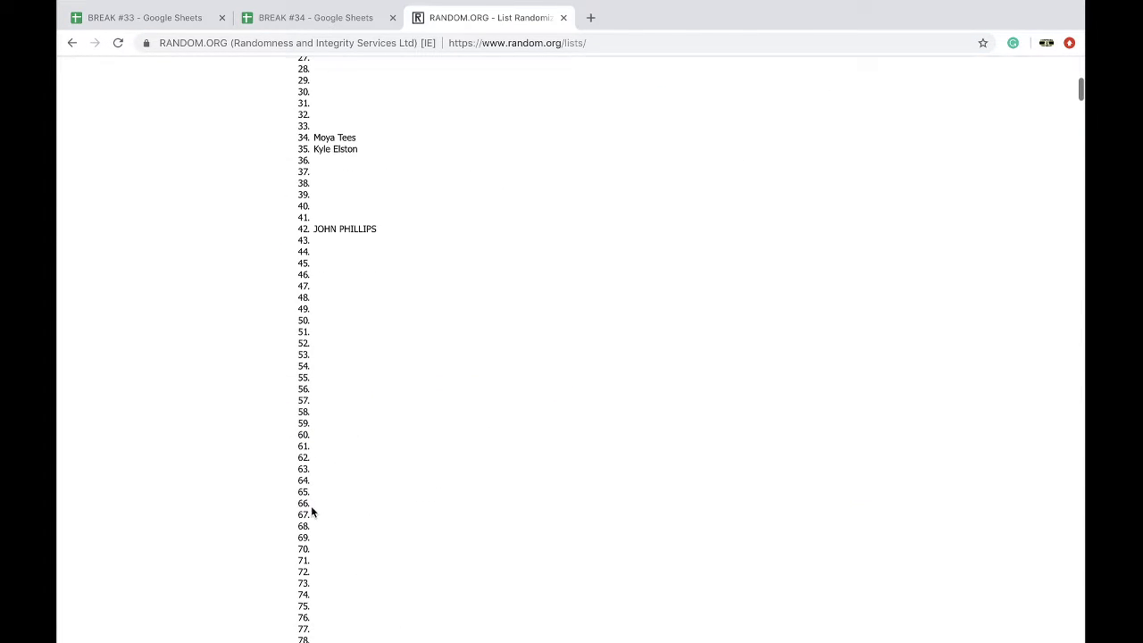
- Reload the List Randomizer with an empty form, enter only the 32 participant names, and randomize them
click(536, 51)
key(Return)
click(376, 375)
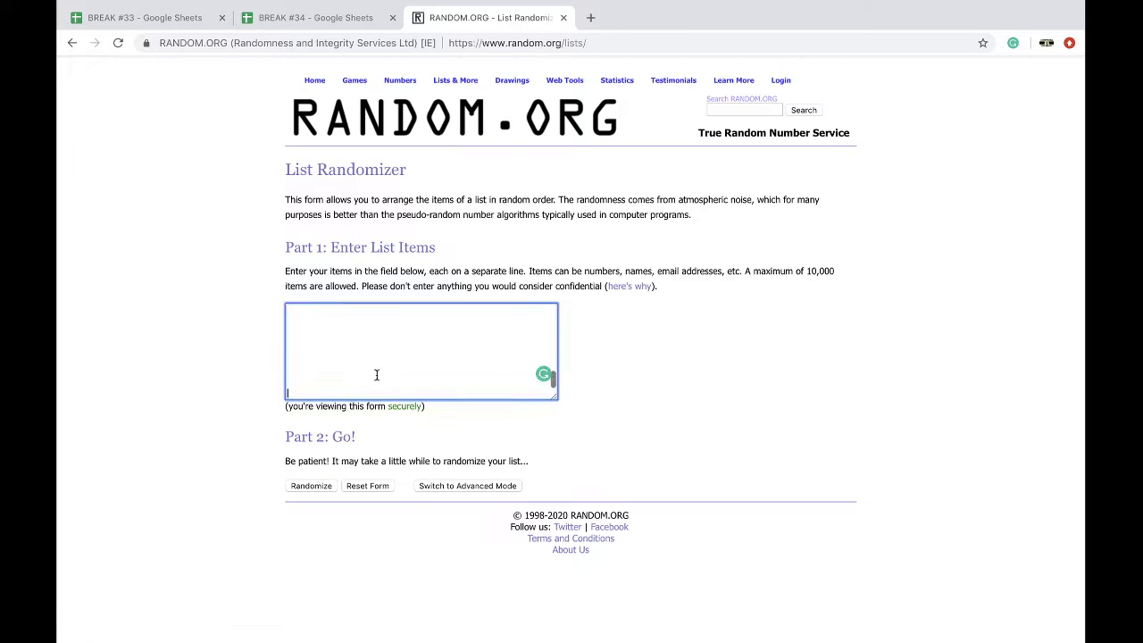
click(318, 488)
scroll(350, 440, down, 2)
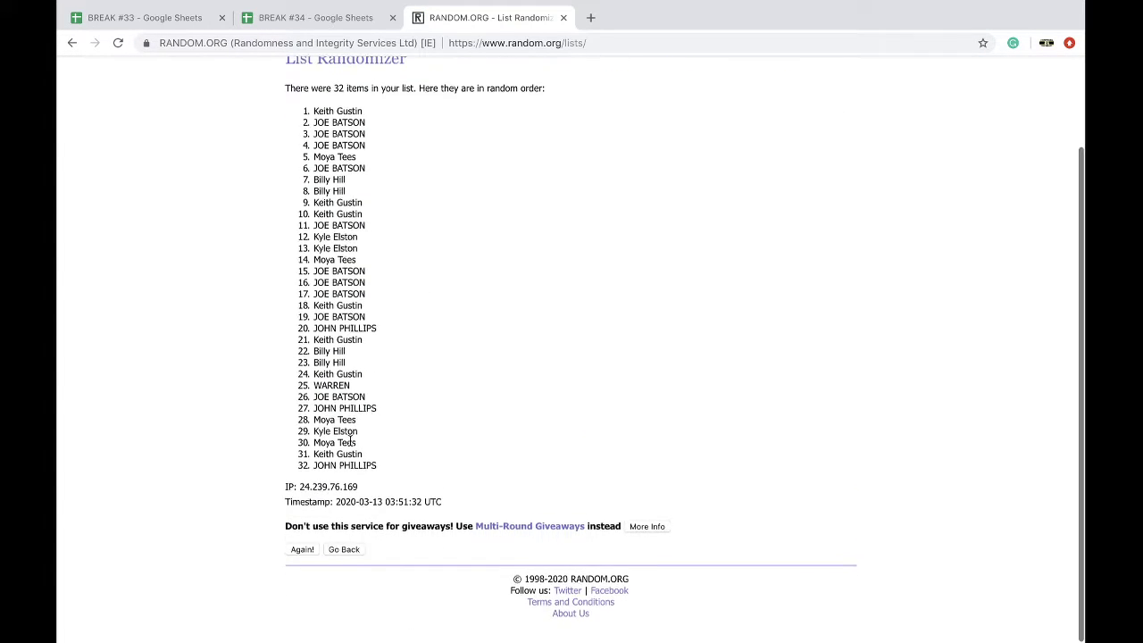
- Randomize the 32-name list four more times in the List Randomizer, reaching five randomizations in total
scroll(350, 440, up, 1)
click(303, 555)
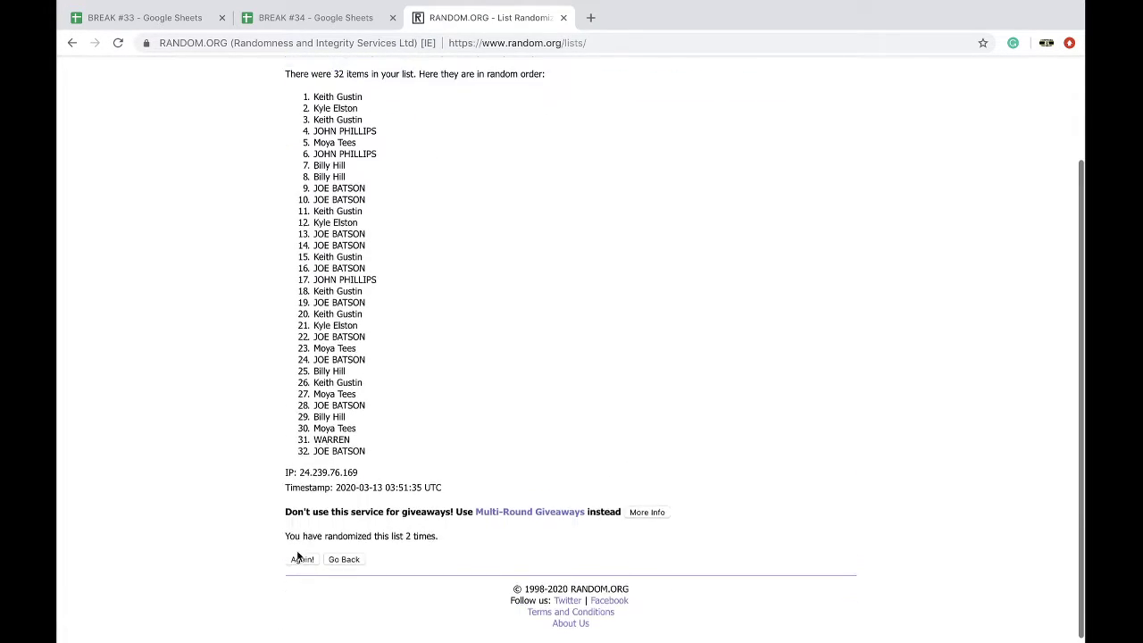
click(303, 555)
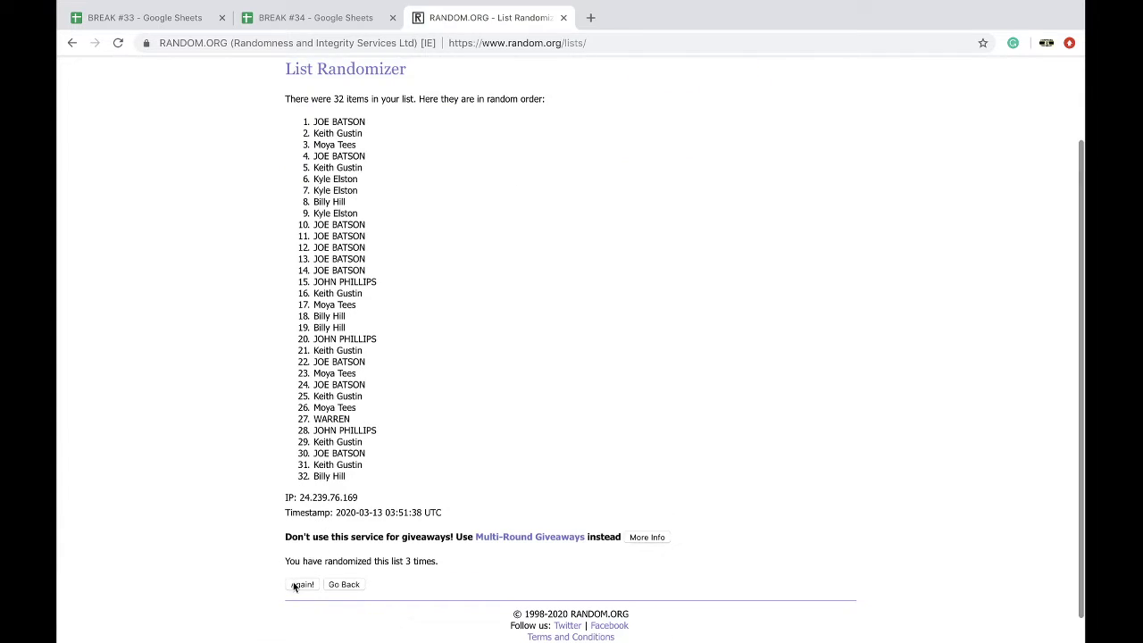
click(303, 584)
scroll(322, 549, up, 1)
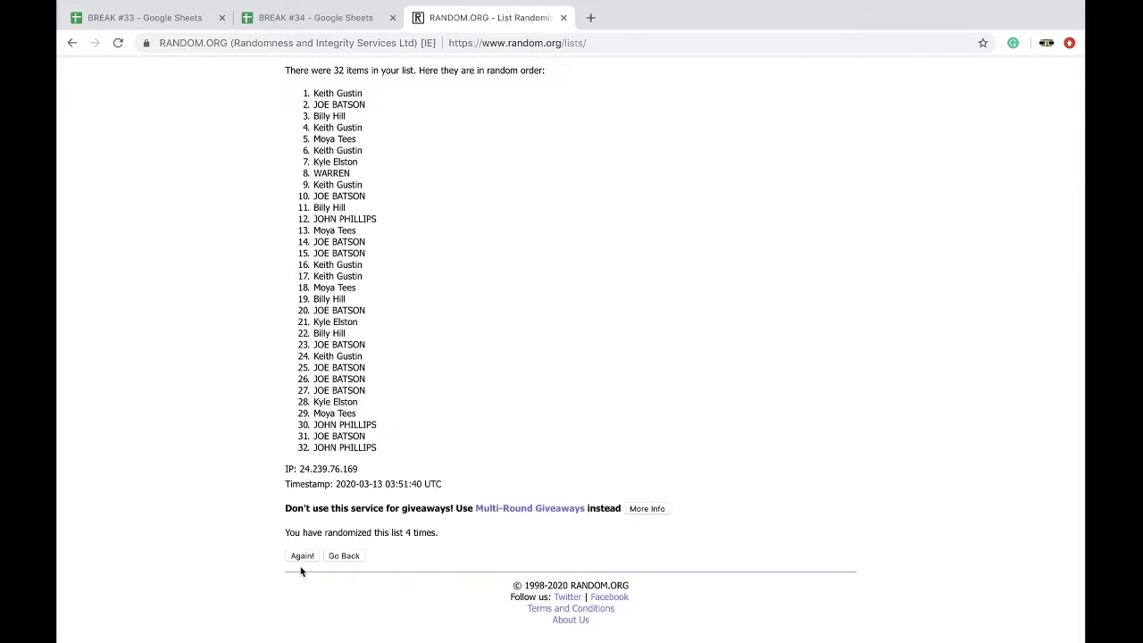
click(298, 556)
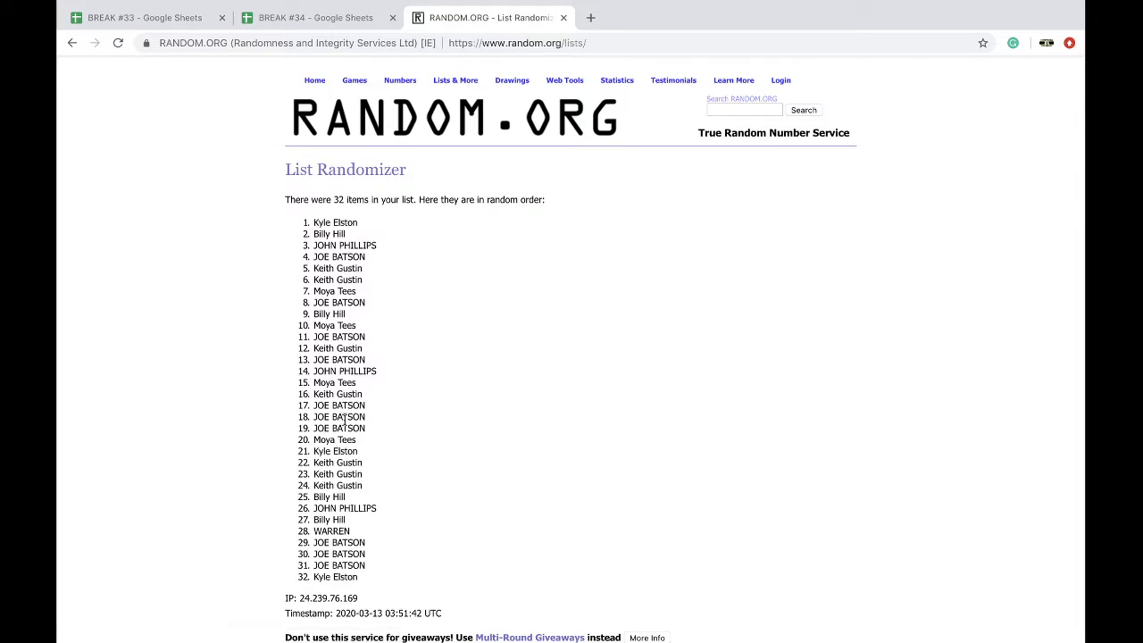
- Copy the participant name ranked first in the final randomized list
triple_click(327, 218)
key(ctrl+c)
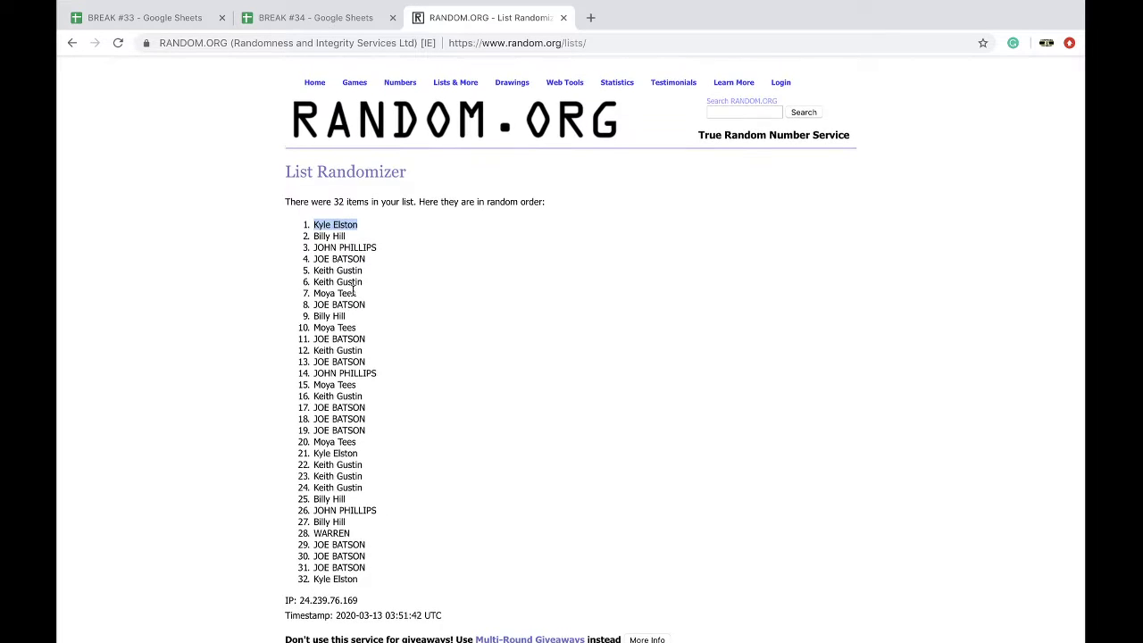
scroll(378, 248, down, 2)
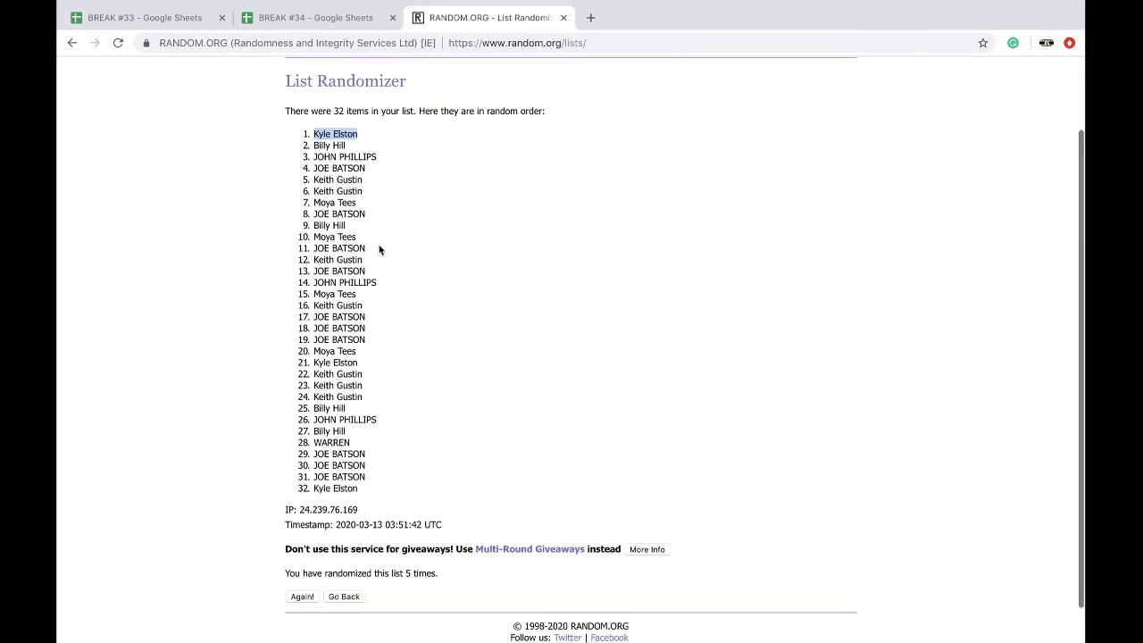
- In the BREAK #34 spreadsheet, move the 497 PREM FB JERSEY sheet between the #2 bk value and DUES sheets
click(317, 18)
scroll(530, 634, up, 2)
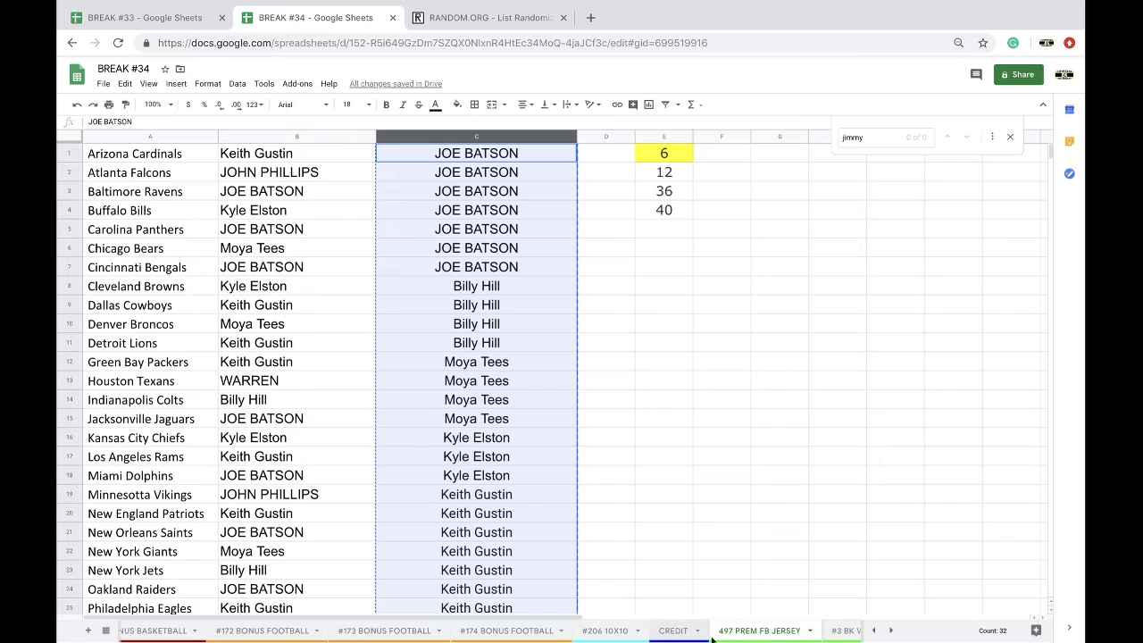
drag(737, 636, 228, 625)
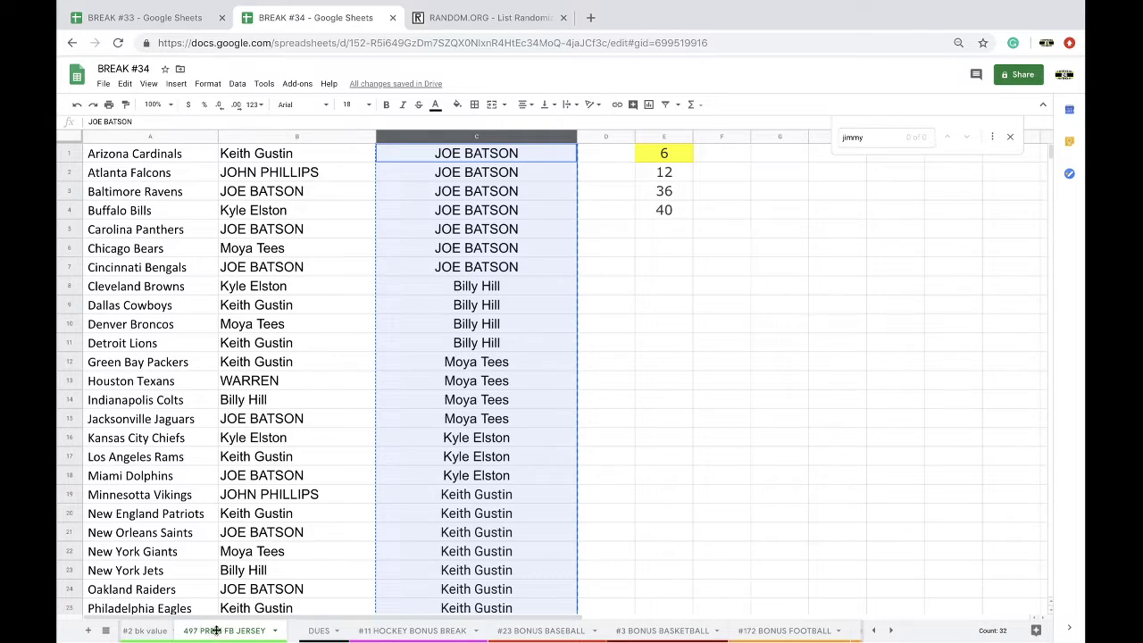
- In the #174 BONUS FOOTBALL sheet, paste the copied name beside Denver Broncos in C10 and enter "#497 prem fb jersey" in D10
scroll(471, 632, down, 6)
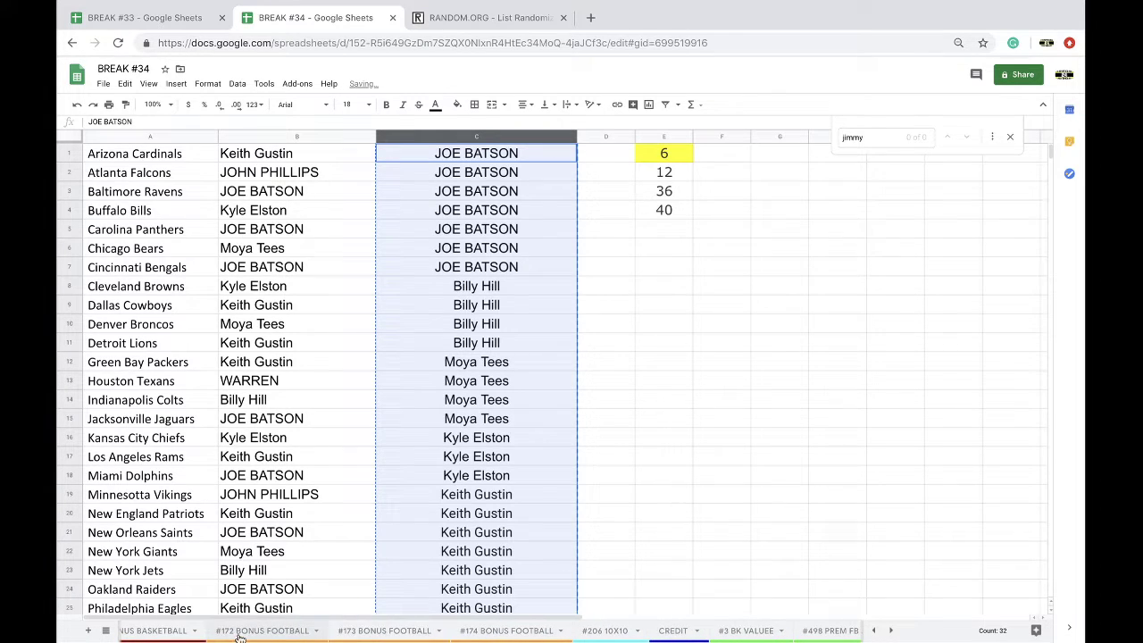
click(471, 631)
click(337, 325)
key(ctrl+v)
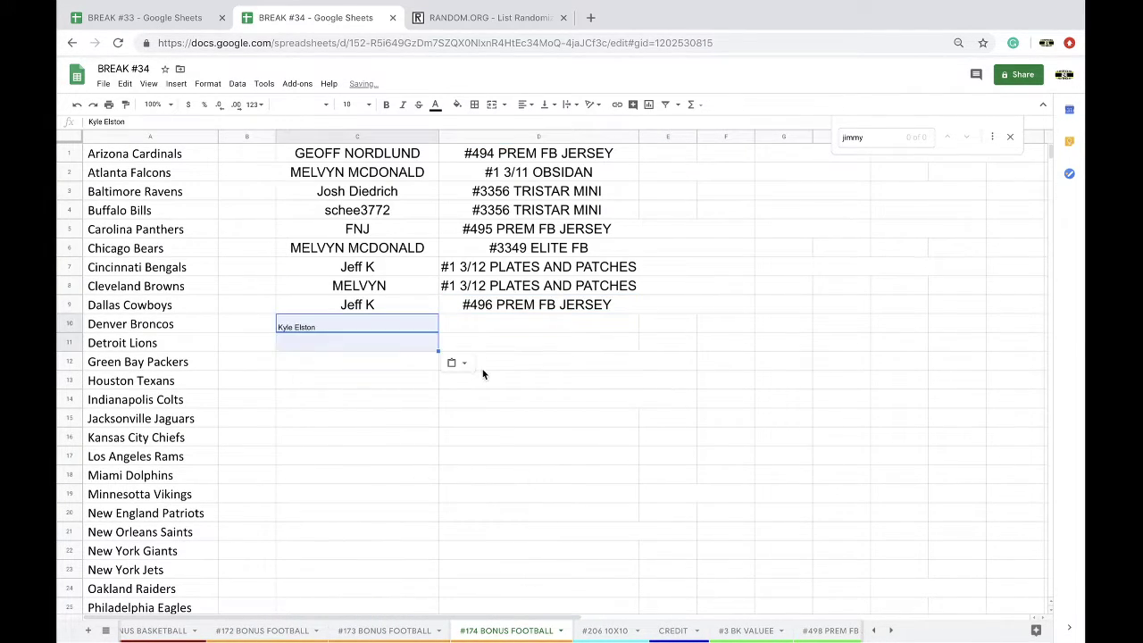
click(468, 327)
text(#)
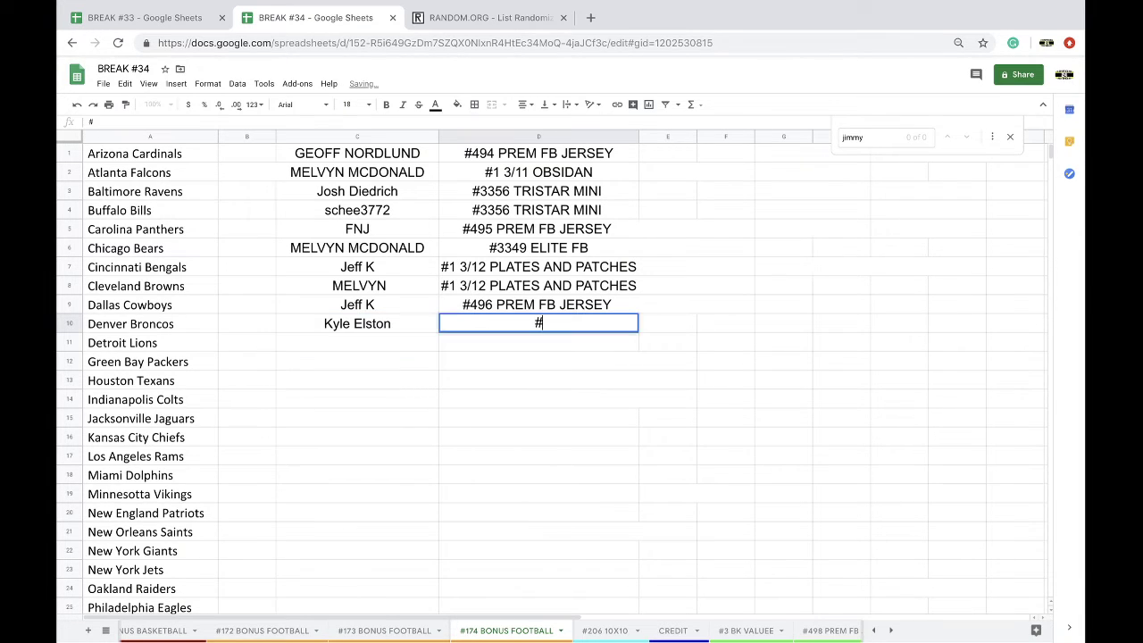
text(497 prem fb jersey)
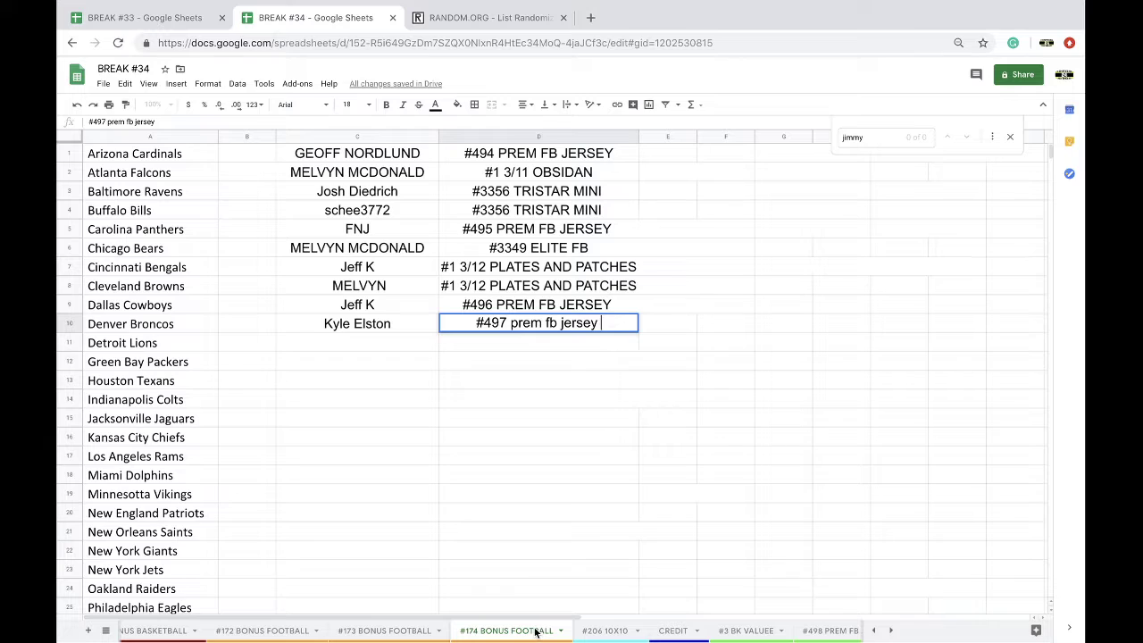
- In the #498 PREM FB JERSEY sheet, place the remaining numbers 12, 36 and 40 in cells E1:E3
scroll(562, 631, right, 5)
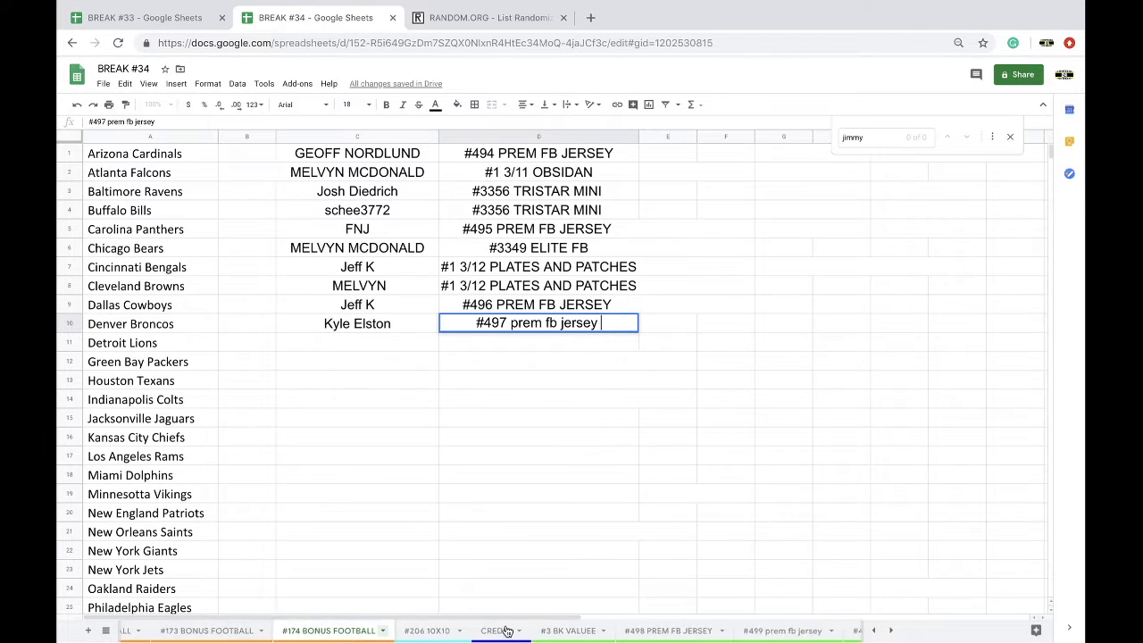
click(627, 630)
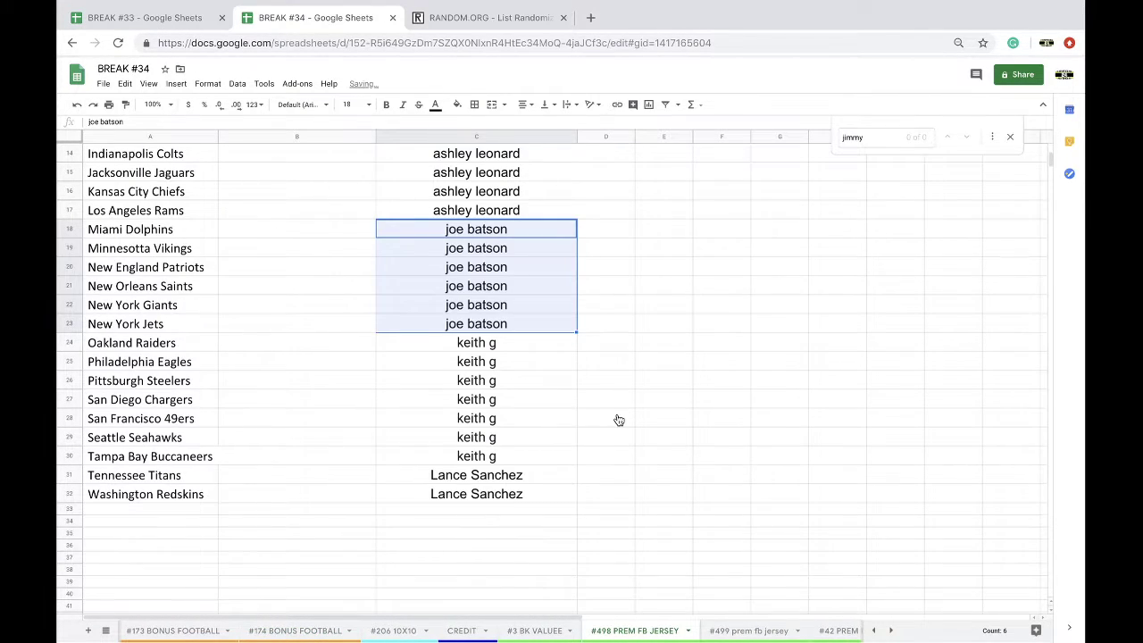
scroll(617, 416, up, 5)
drag(661, 171, 661, 210)
key(Delete)
key(ctrl+z)
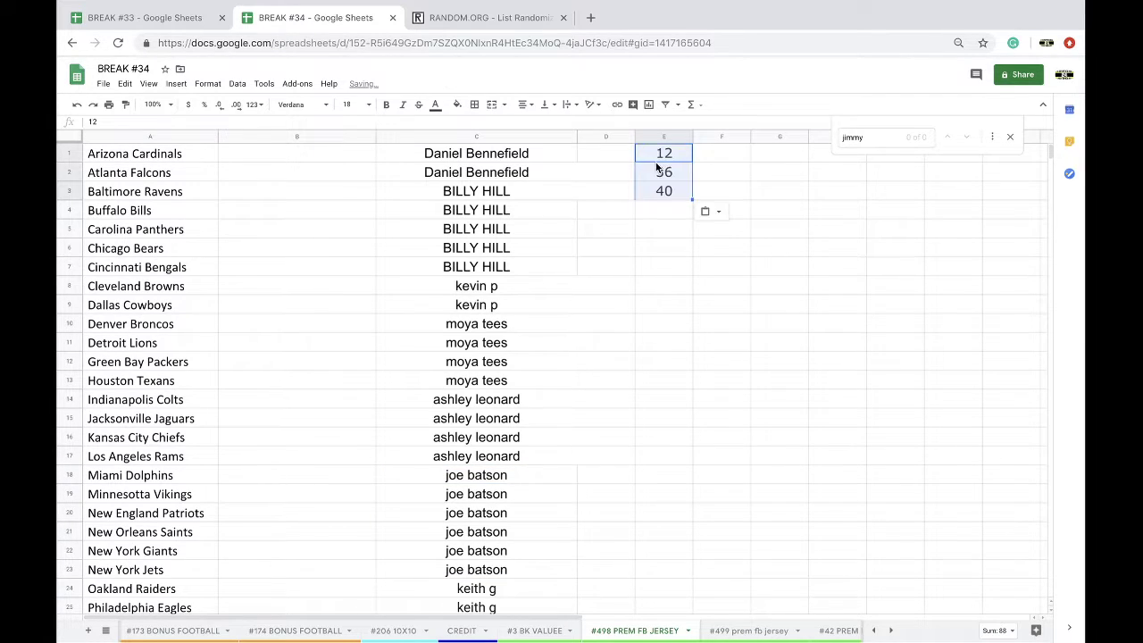
key(Delete)
- Paste the numbers 12, 36 and 40 into E1:E3 of the #499 prem fb jersey sheet and open the #3 BK VALUEE sheet
click(750, 630)
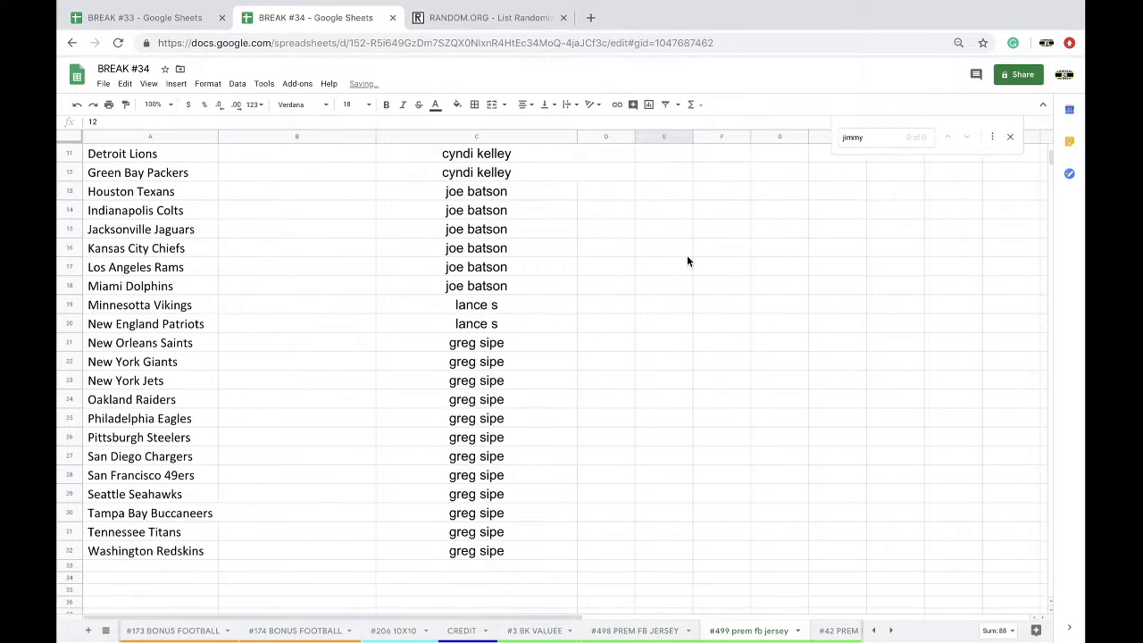
scroll(653, 163, up, 4)
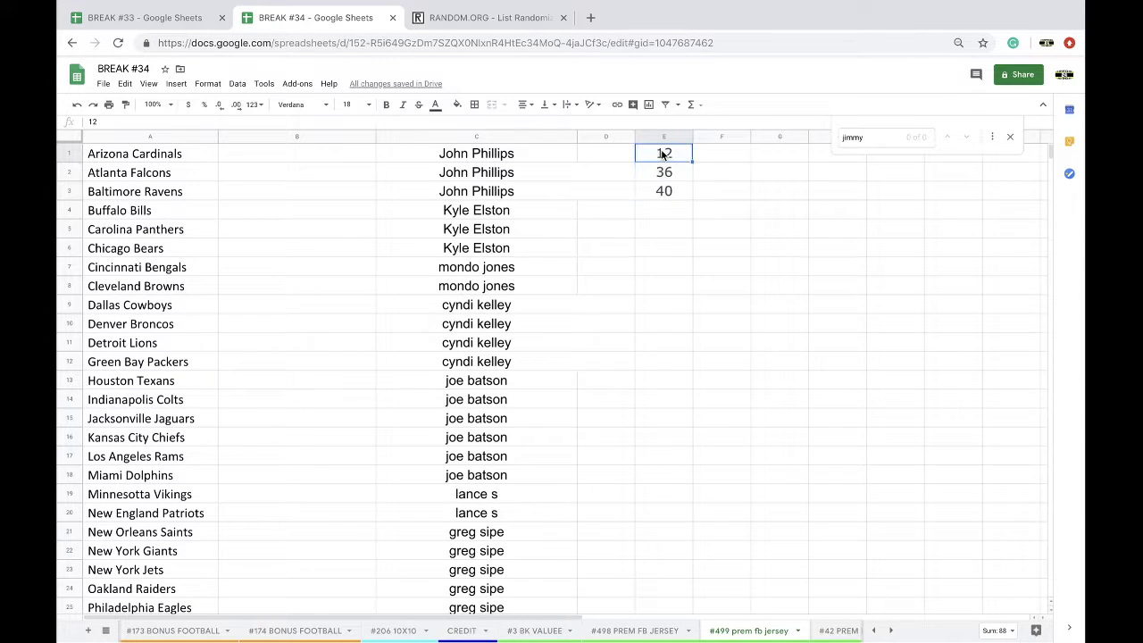
click(534, 631)
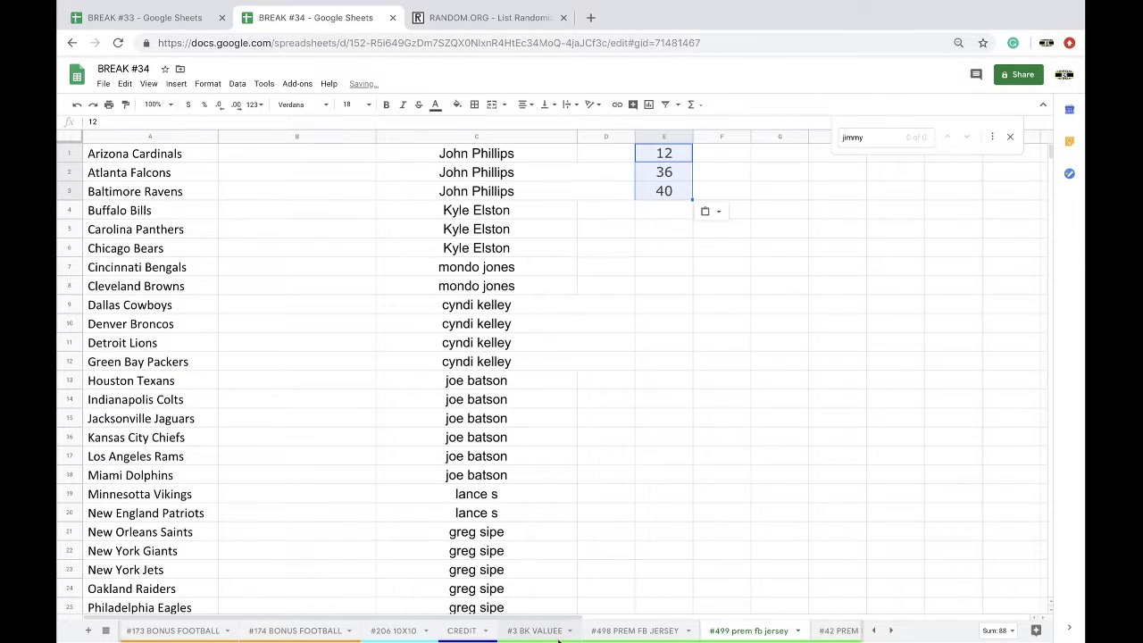